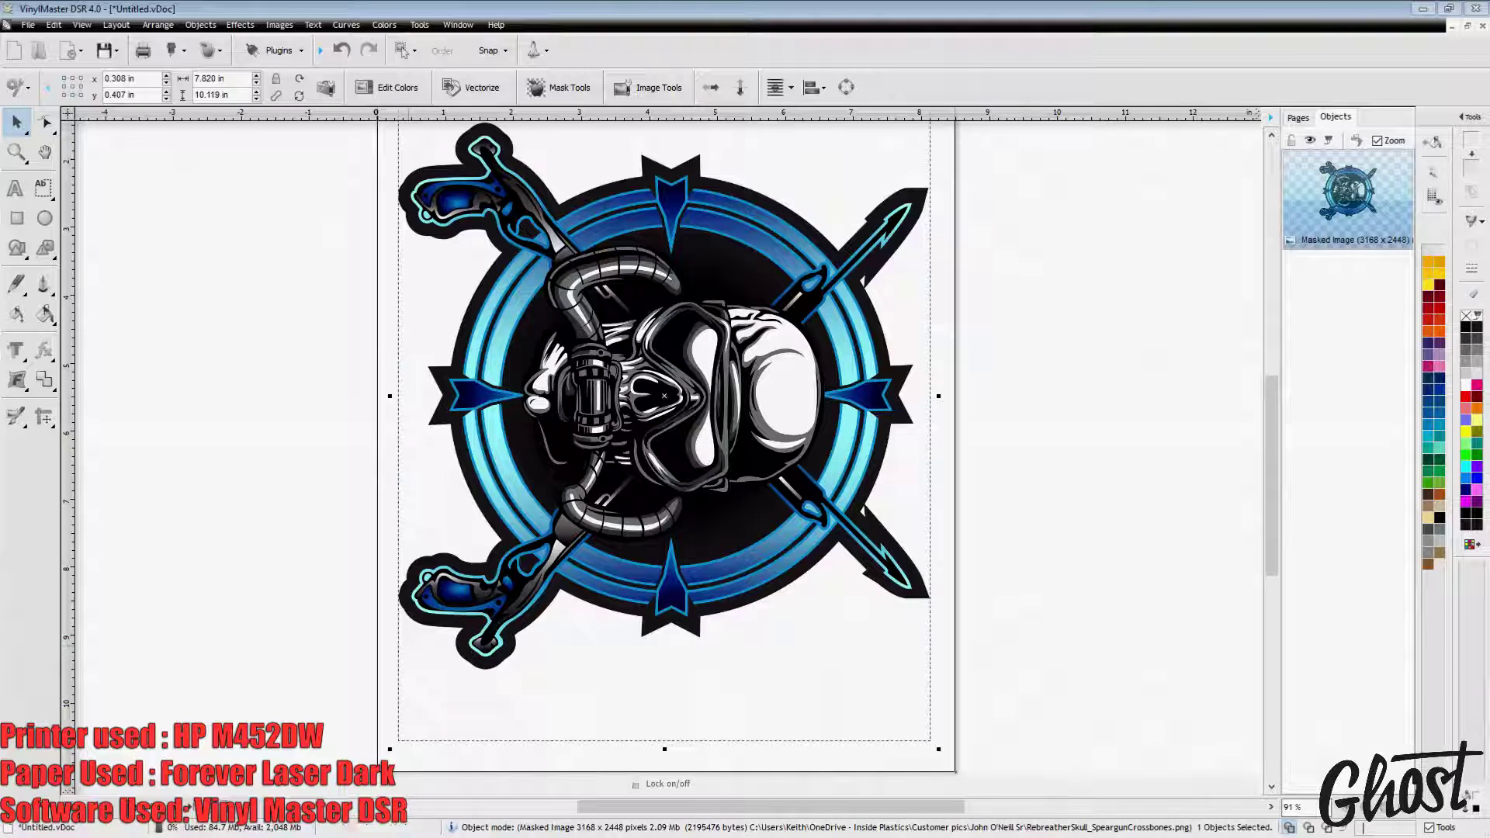
Step: Look through the document's pages of diver artwork and return to the page with the skull emblem
{"action": "left_click", "coordinate": [402, 50]}
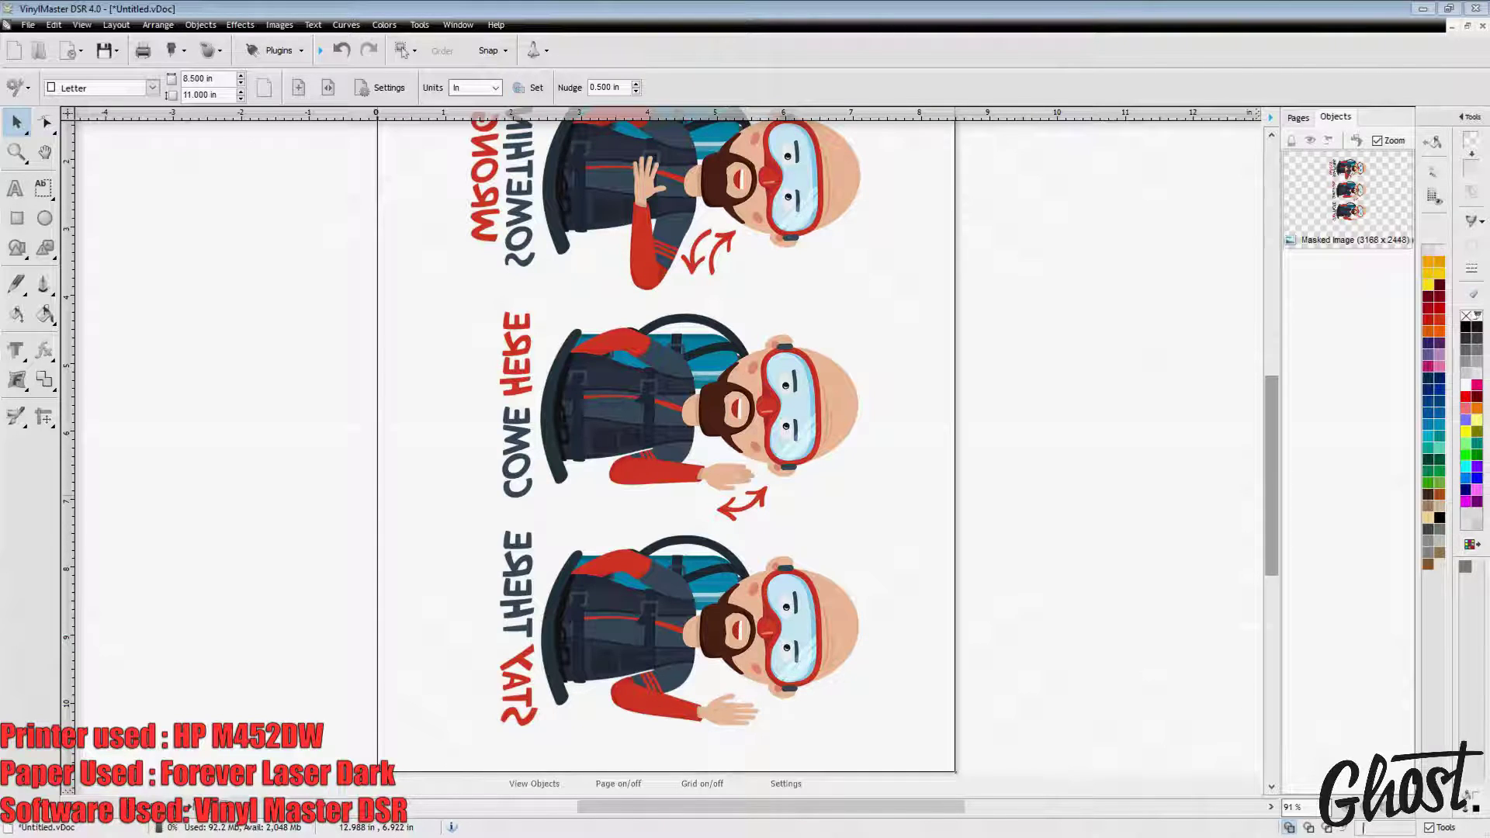
{"action": "scroll", "coordinate": [667, 450], "scroll_direction": "up", "scroll_amount": 2}
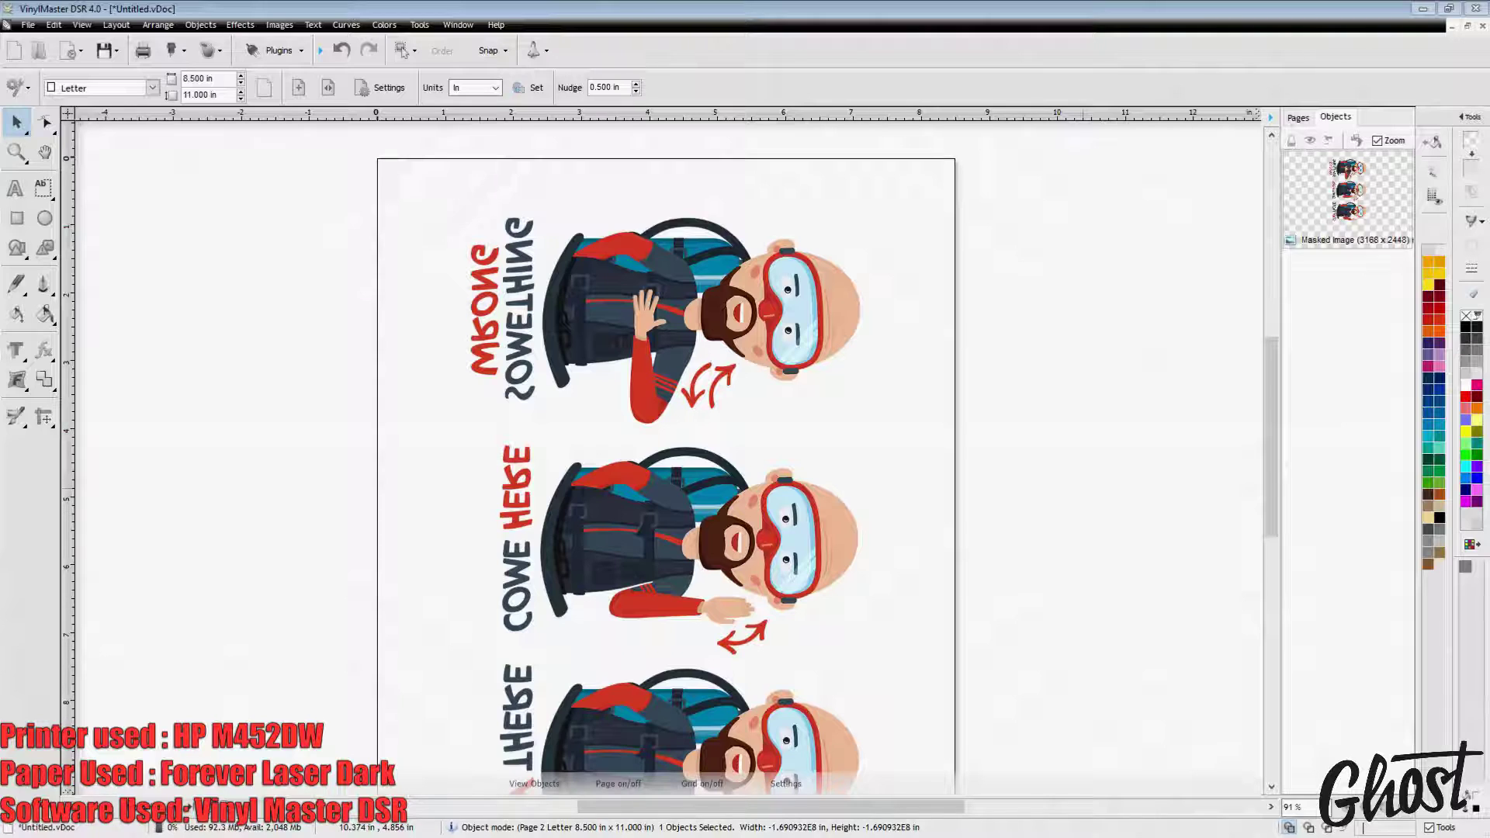
{"action": "scroll", "coordinate": [909, 460], "scroll_direction": "down", "scroll_amount": 1}
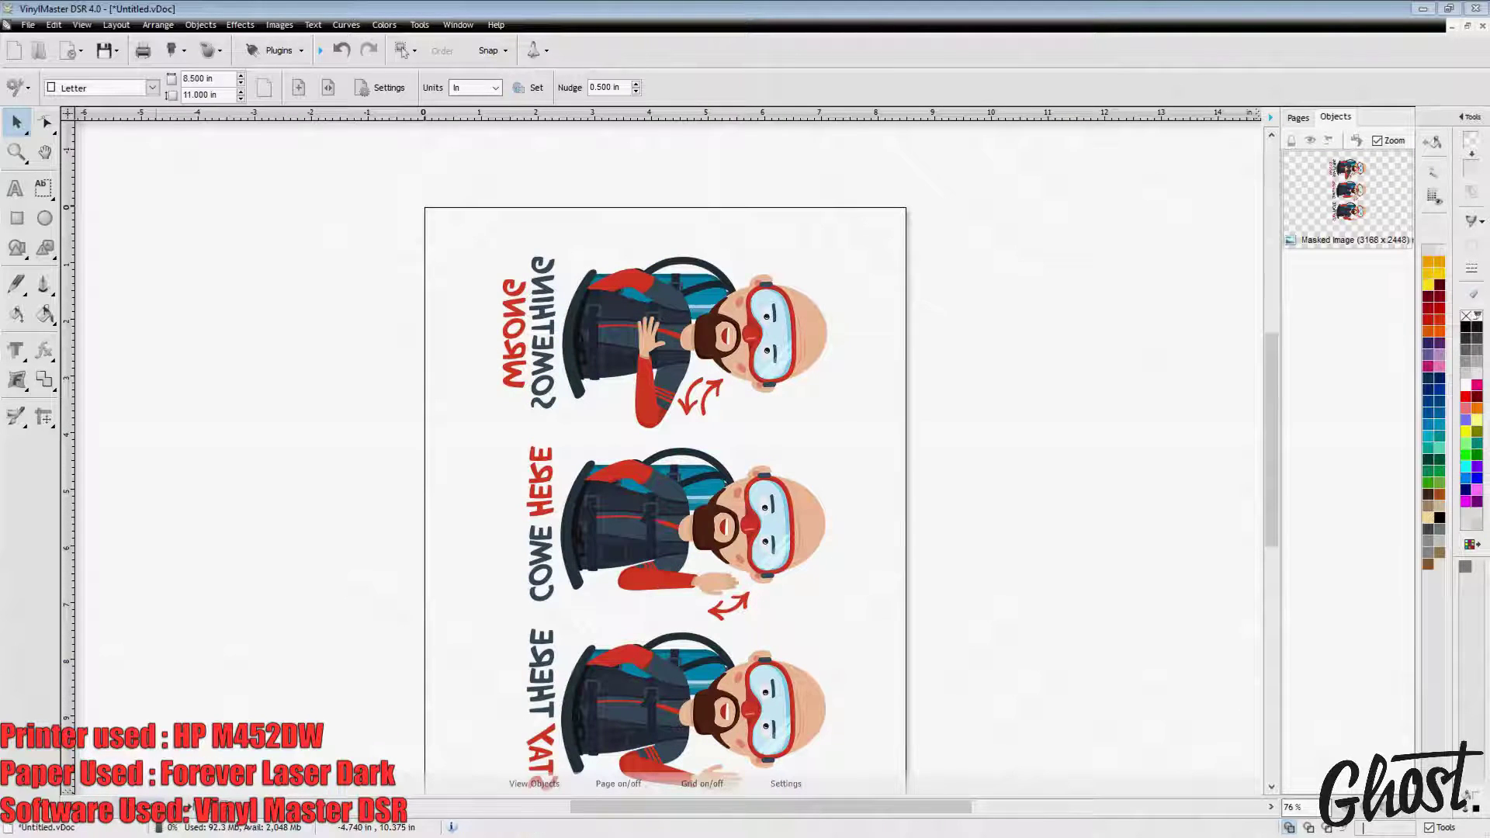
{"action": "left_click", "coordinate": [147, 806]}
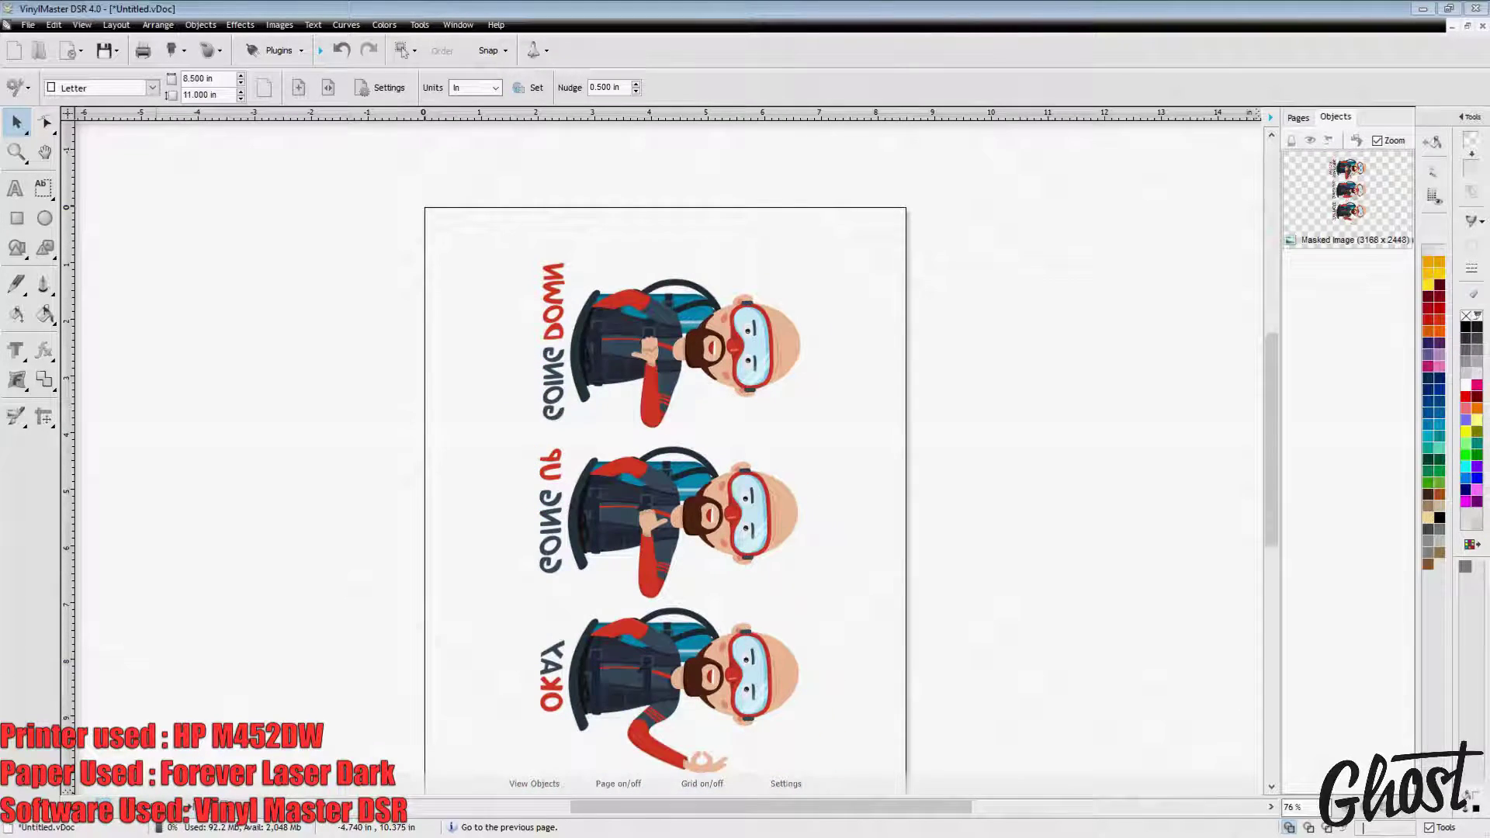
{"action": "left_click", "coordinate": [101, 806]}
Step: Open Create Cut Contour for the masked skull image and include its auto-traced contours
{"action": "left_click", "coordinate": [636, 499]}
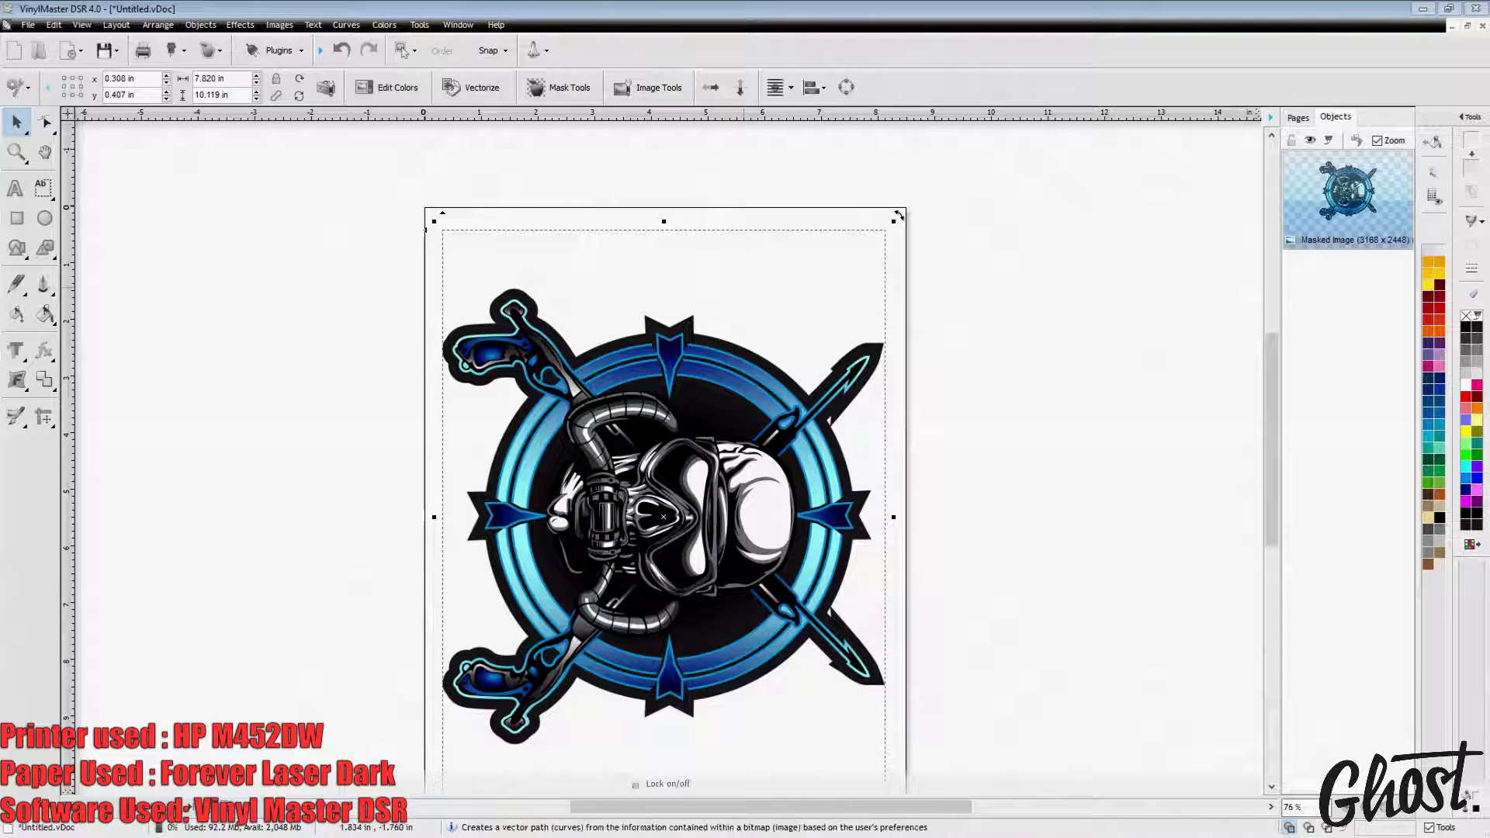
{"action": "scroll", "coordinate": [659, 451], "scroll_direction": "down", "scroll_amount": 2}
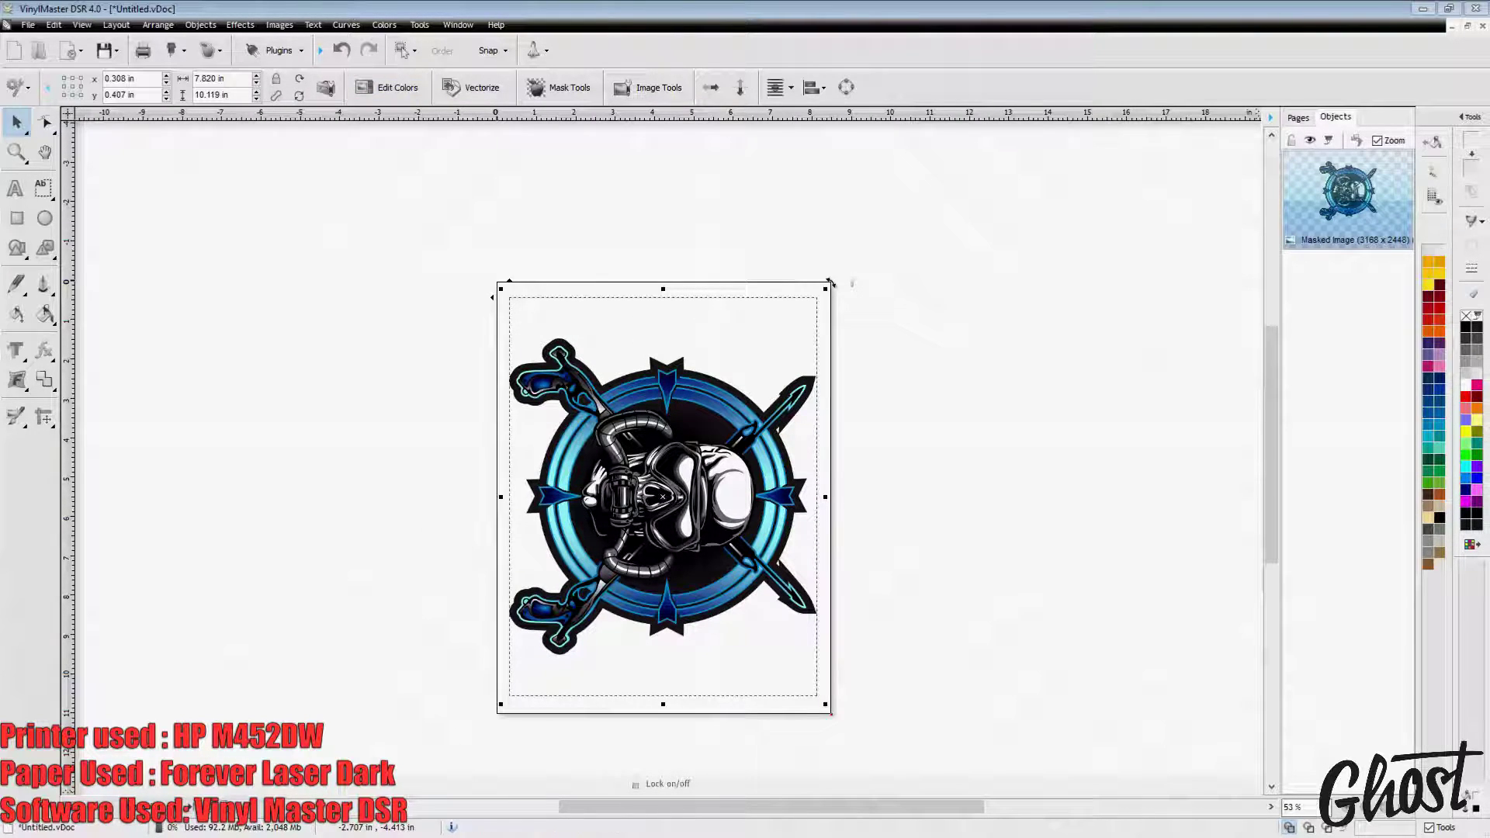
{"action": "left_click", "coordinate": [214, 50]}
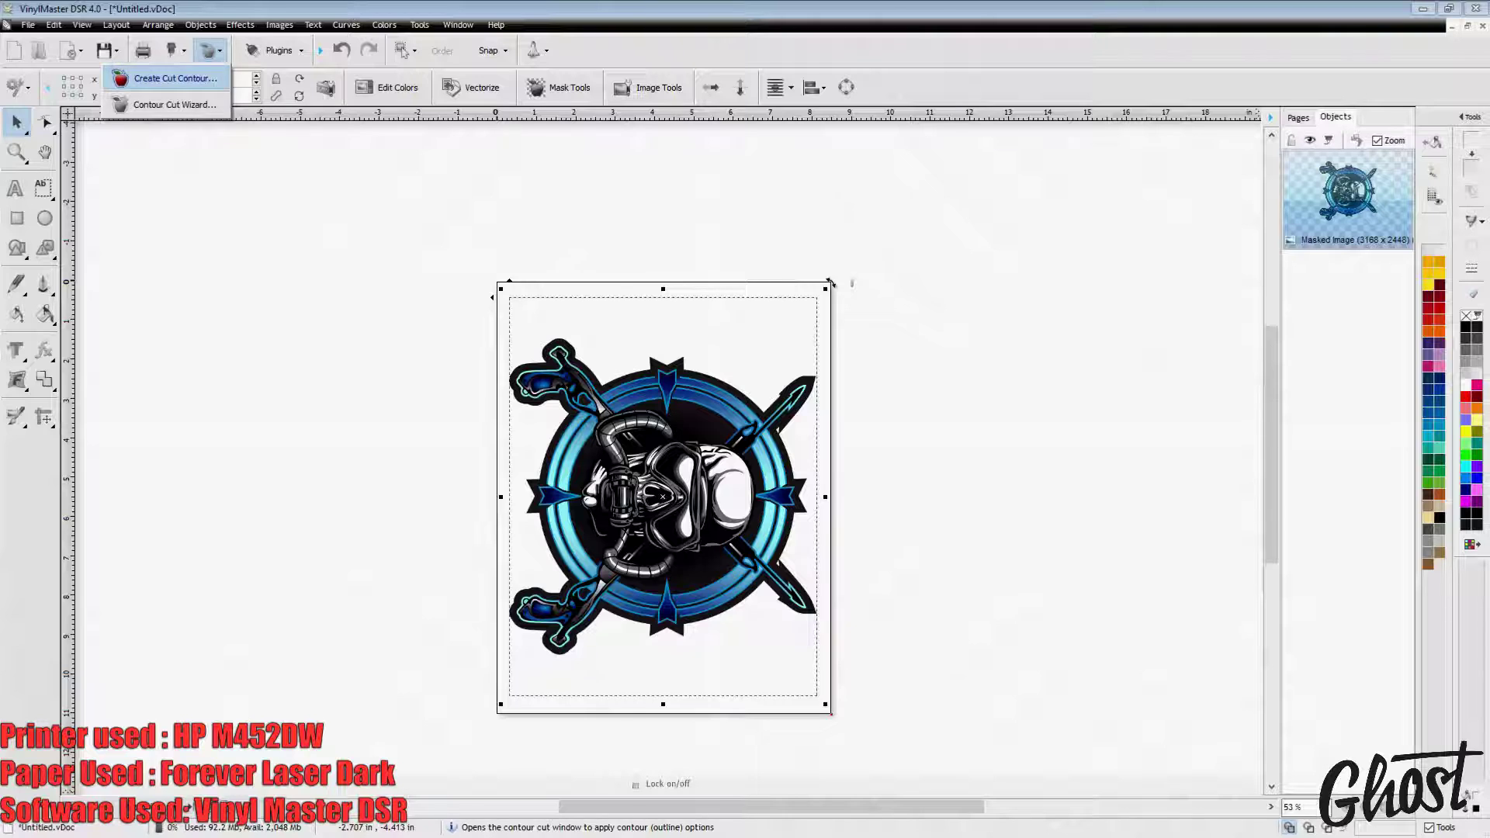
{"action": "left_click", "coordinate": [174, 78]}
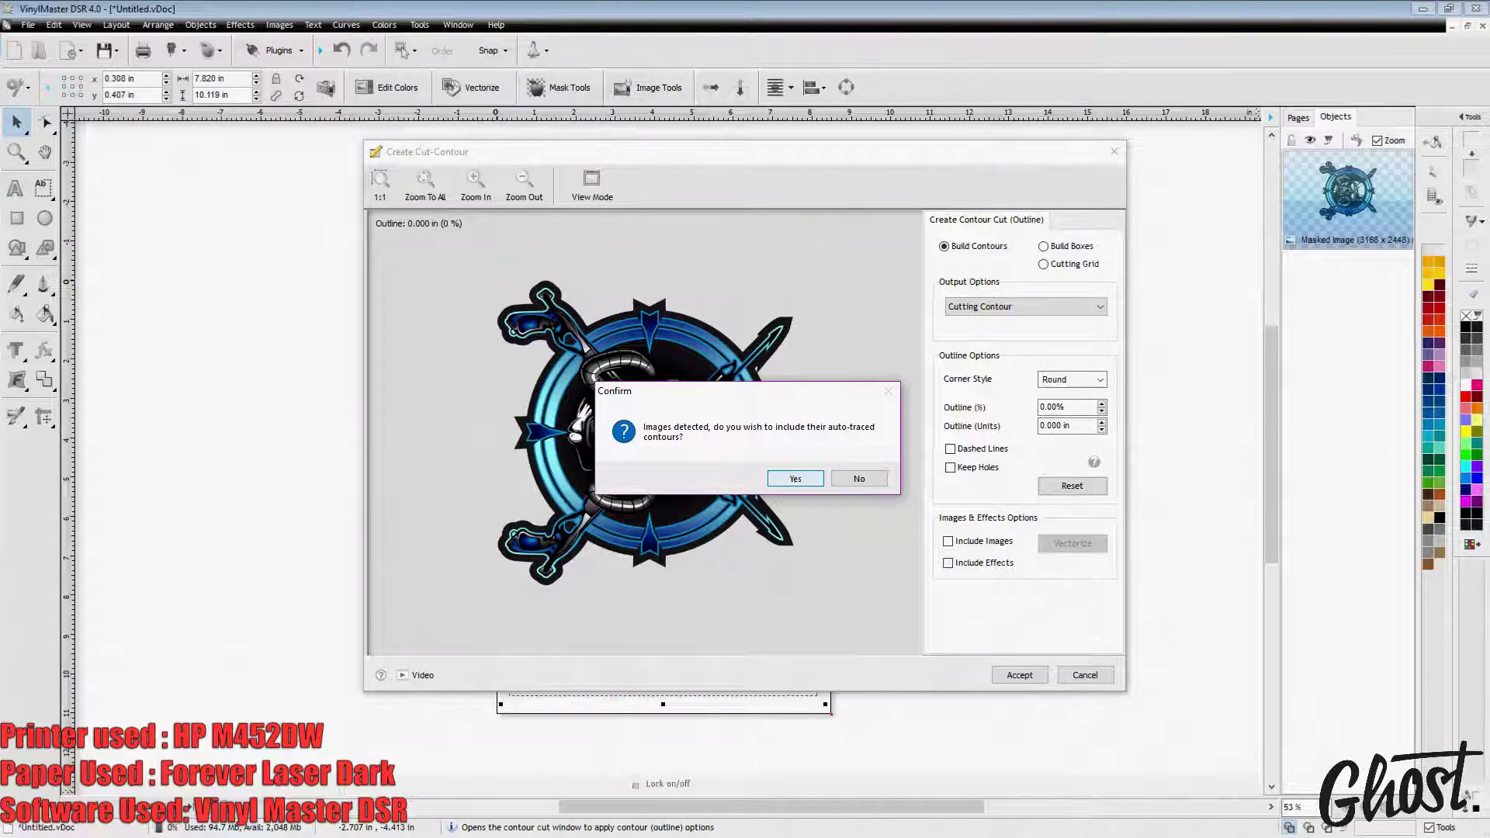
{"action": "key", "text": "Return"}
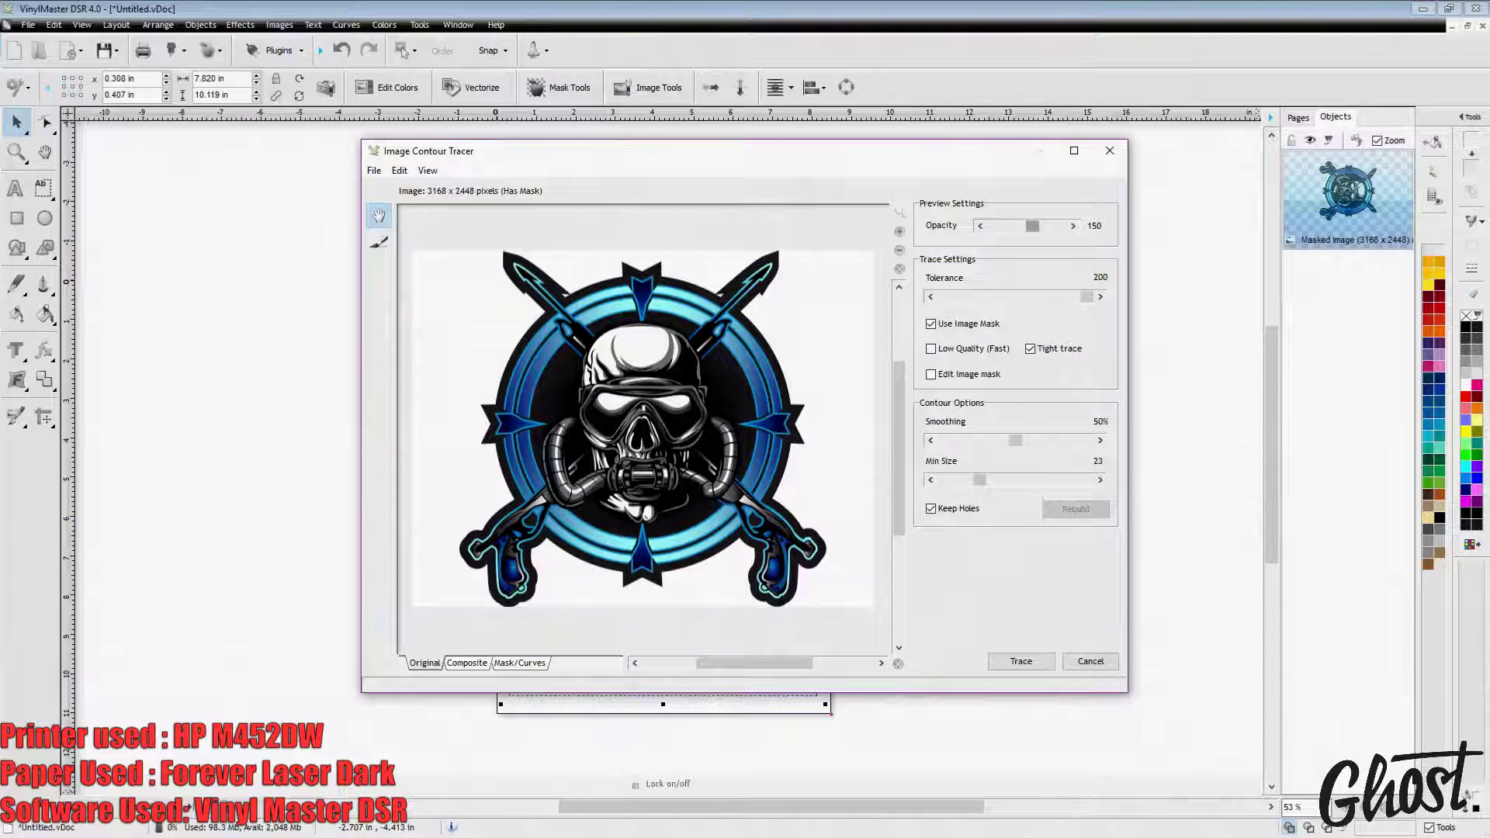
Step: Inspect the image mask in the composite preview with the preview opacity raised to 255
{"action": "mouse_move", "coordinate": [1032, 226]}
{"action": "left_mouse_down"}
{"action": "mouse_move", "coordinate": [1058, 225]}
{"action": "mouse_move", "coordinate": [999, 226]}
{"action": "mouse_move", "coordinate": [1059, 226]}
{"action": "mouse_move", "coordinate": [1033, 226]}
{"action": "left_mouse_up"}
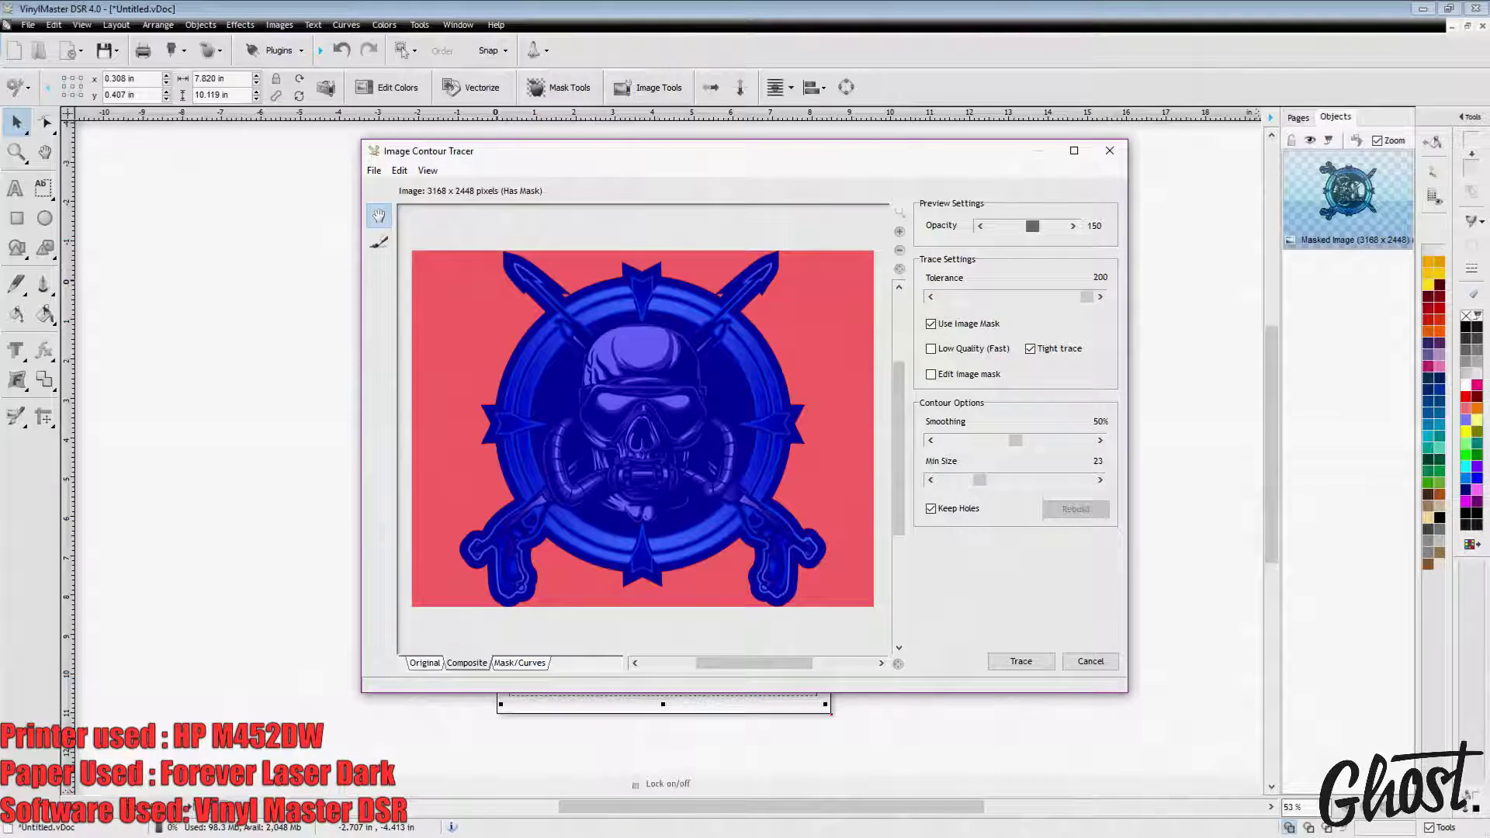
{"action": "scroll", "coordinate": [643, 429], "scroll_direction": "up", "scroll_amount": 2}
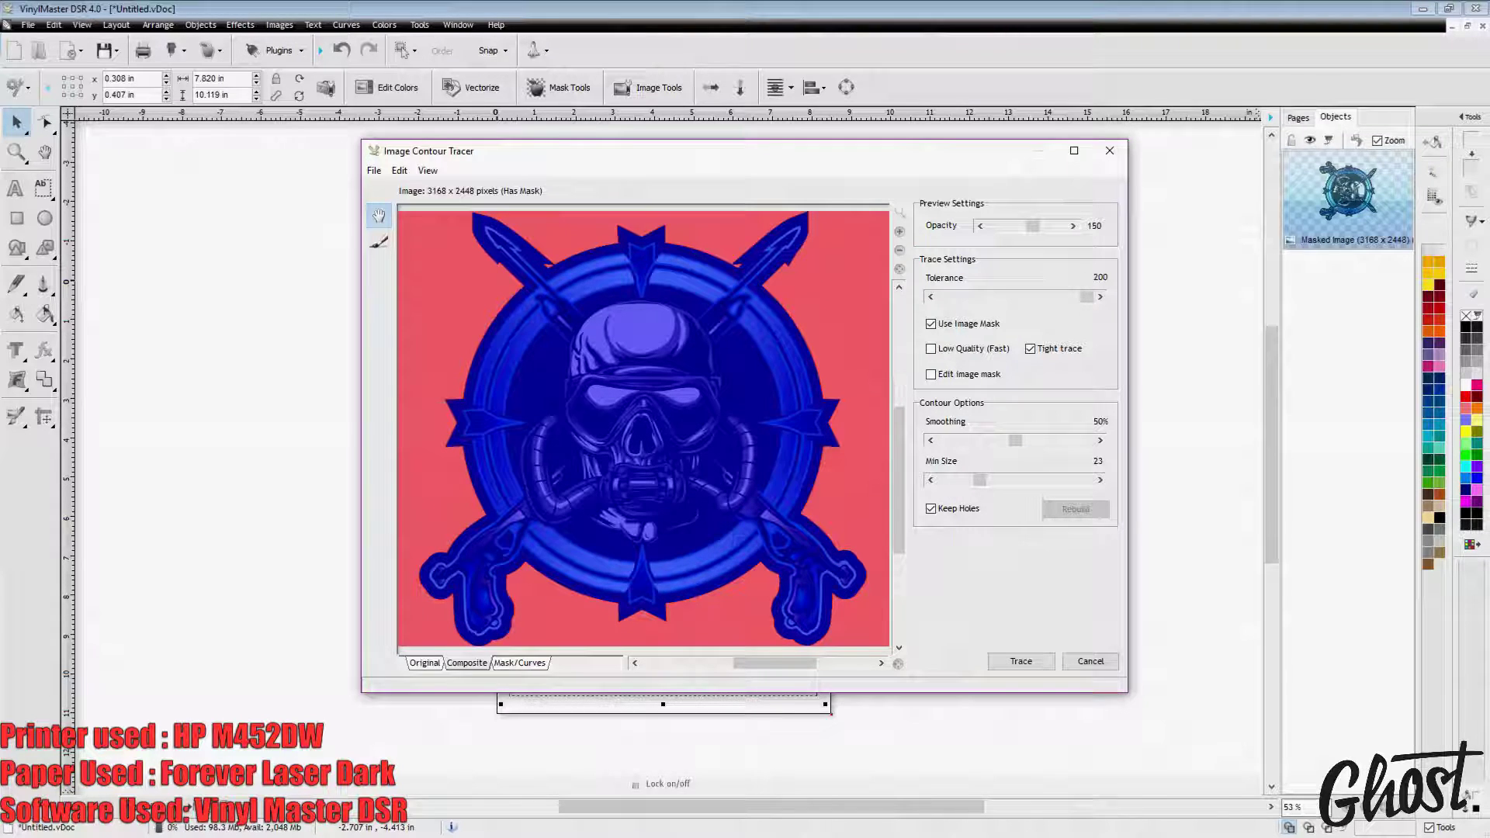
{"action": "left_click_drag", "start_coordinate": [644, 430], "coordinate": [593, 528]}
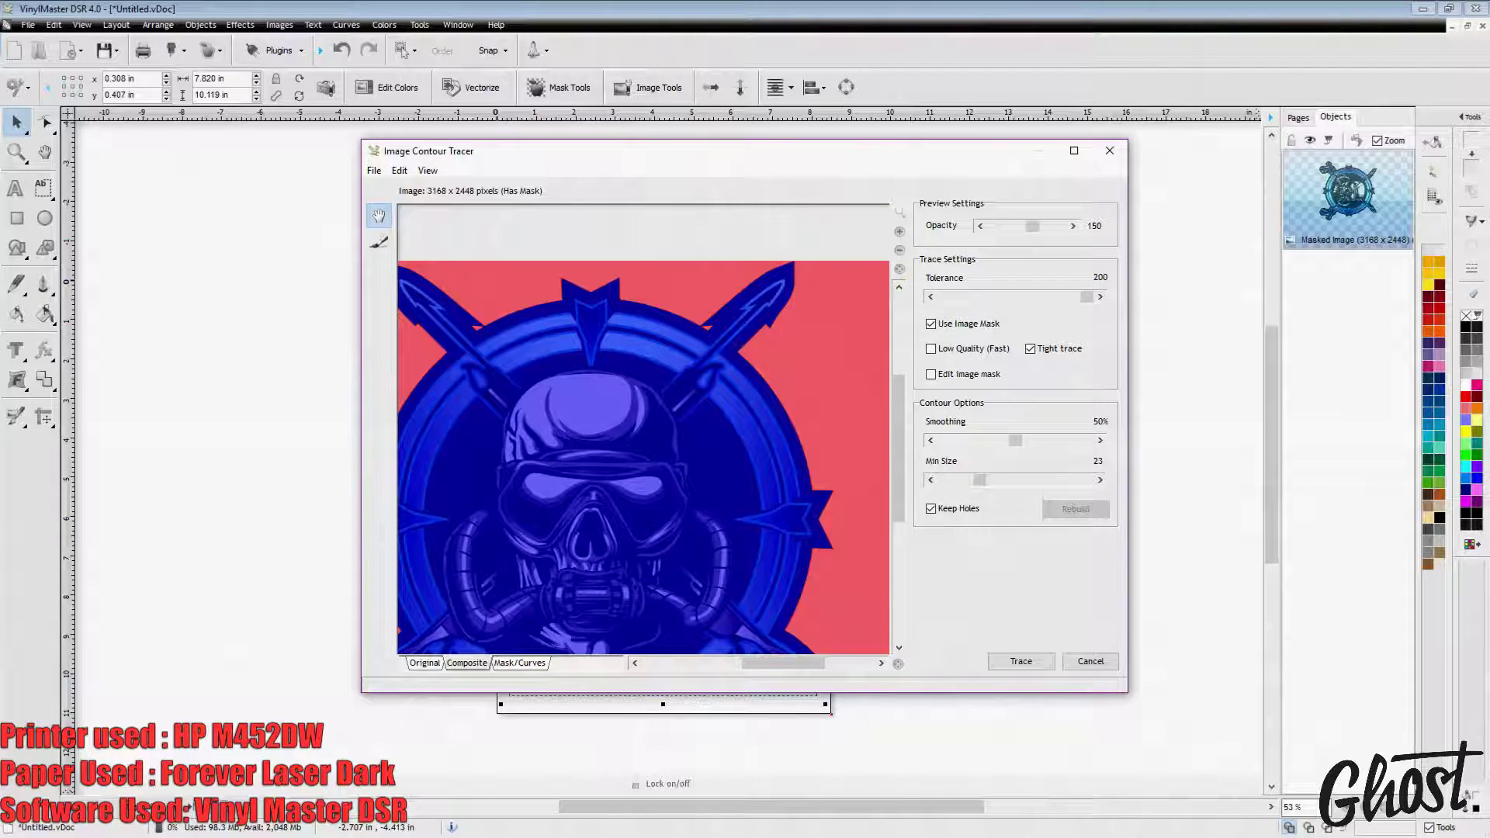
{"action": "left_click_drag", "start_coordinate": [1032, 226], "coordinate": [1060, 226]}
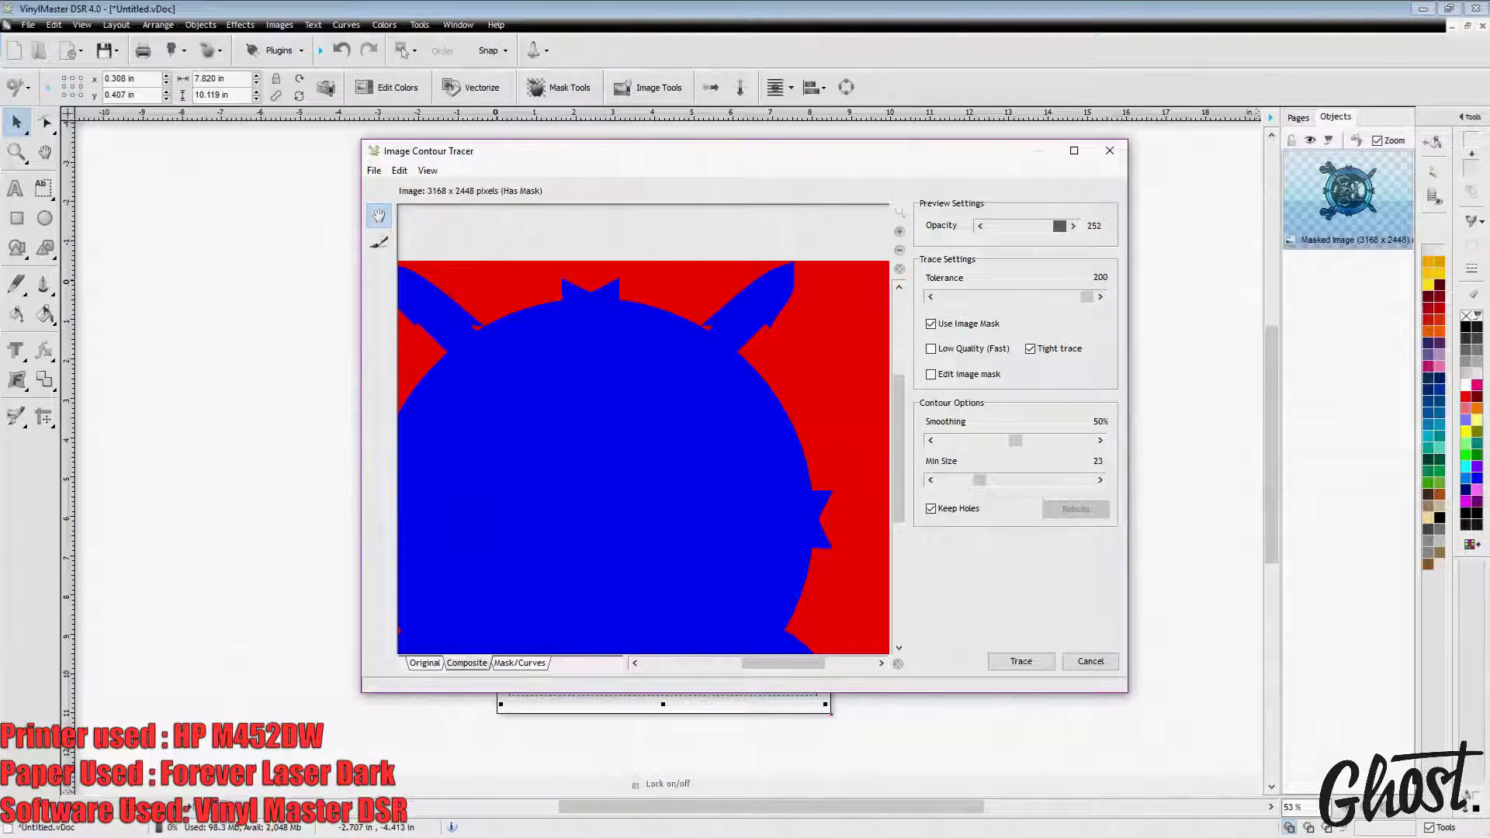
{"action": "left_click_drag", "start_coordinate": [549, 459], "coordinate": [711, 429]}
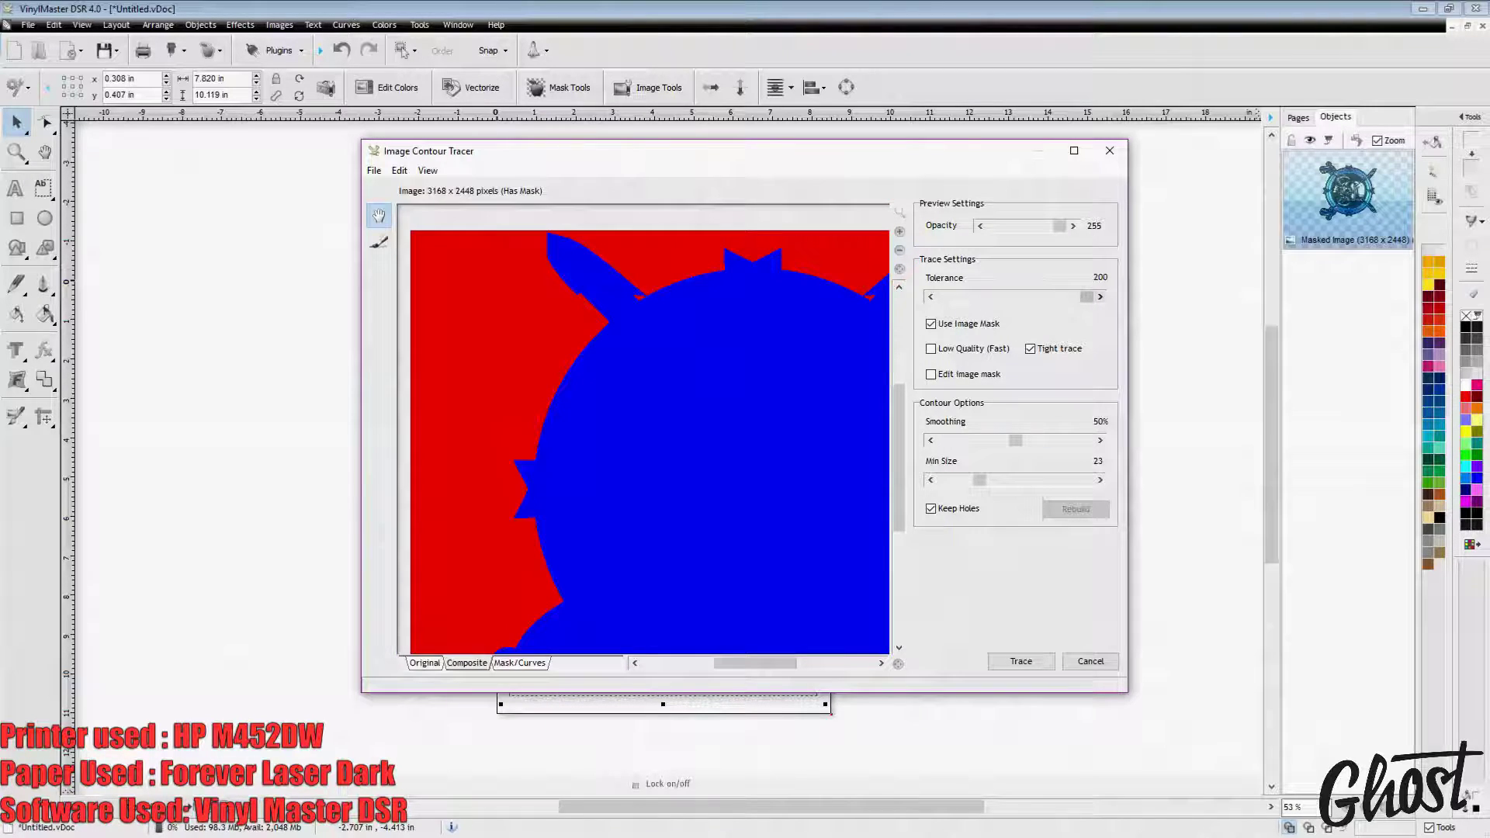
Step: Trace the contour at tolerance 74 and examine the small gap beside the upper spear, with the preview opacity lowered to 92
{"action": "left_click_drag", "start_coordinate": [1087, 297], "coordinate": [997, 296]}
{"action": "left_click", "coordinate": [1021, 662]}
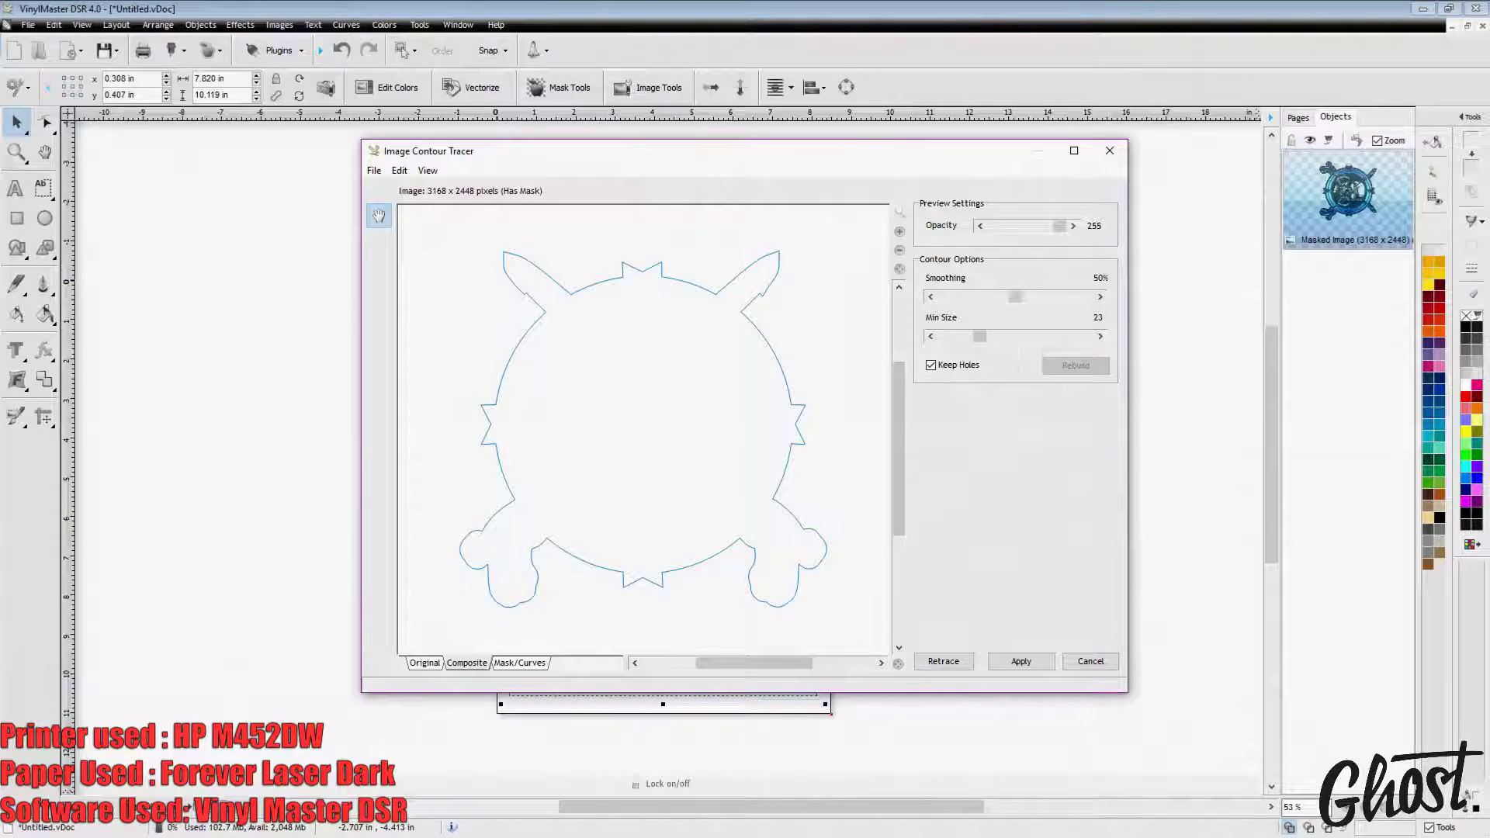
{"action": "left_click_drag", "start_coordinate": [1060, 225], "coordinate": [1017, 225]}
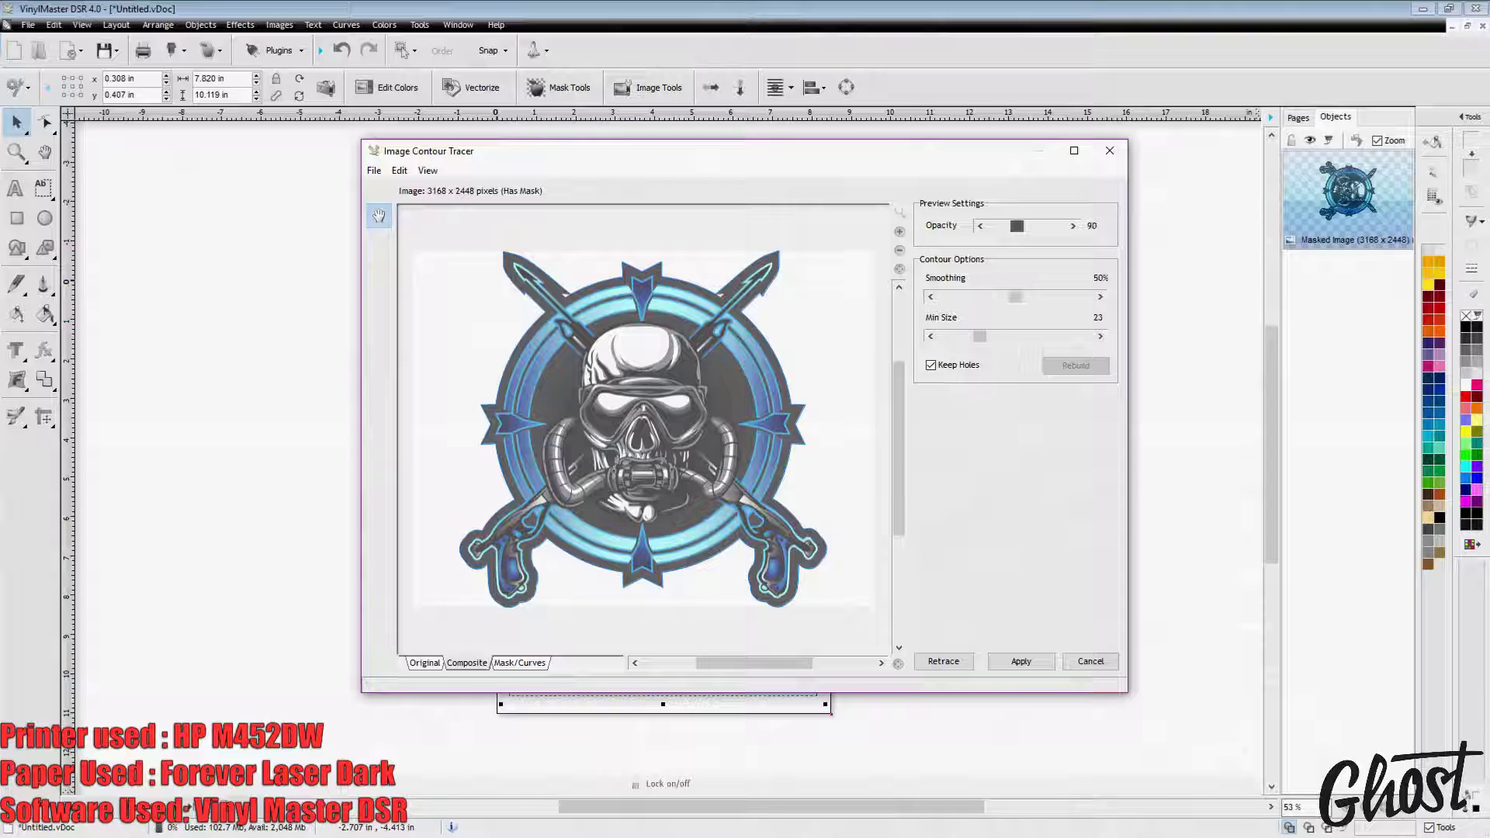
{"action": "left_click", "coordinate": [900, 231]}
{"action": "left_click", "coordinate": [899, 232]}
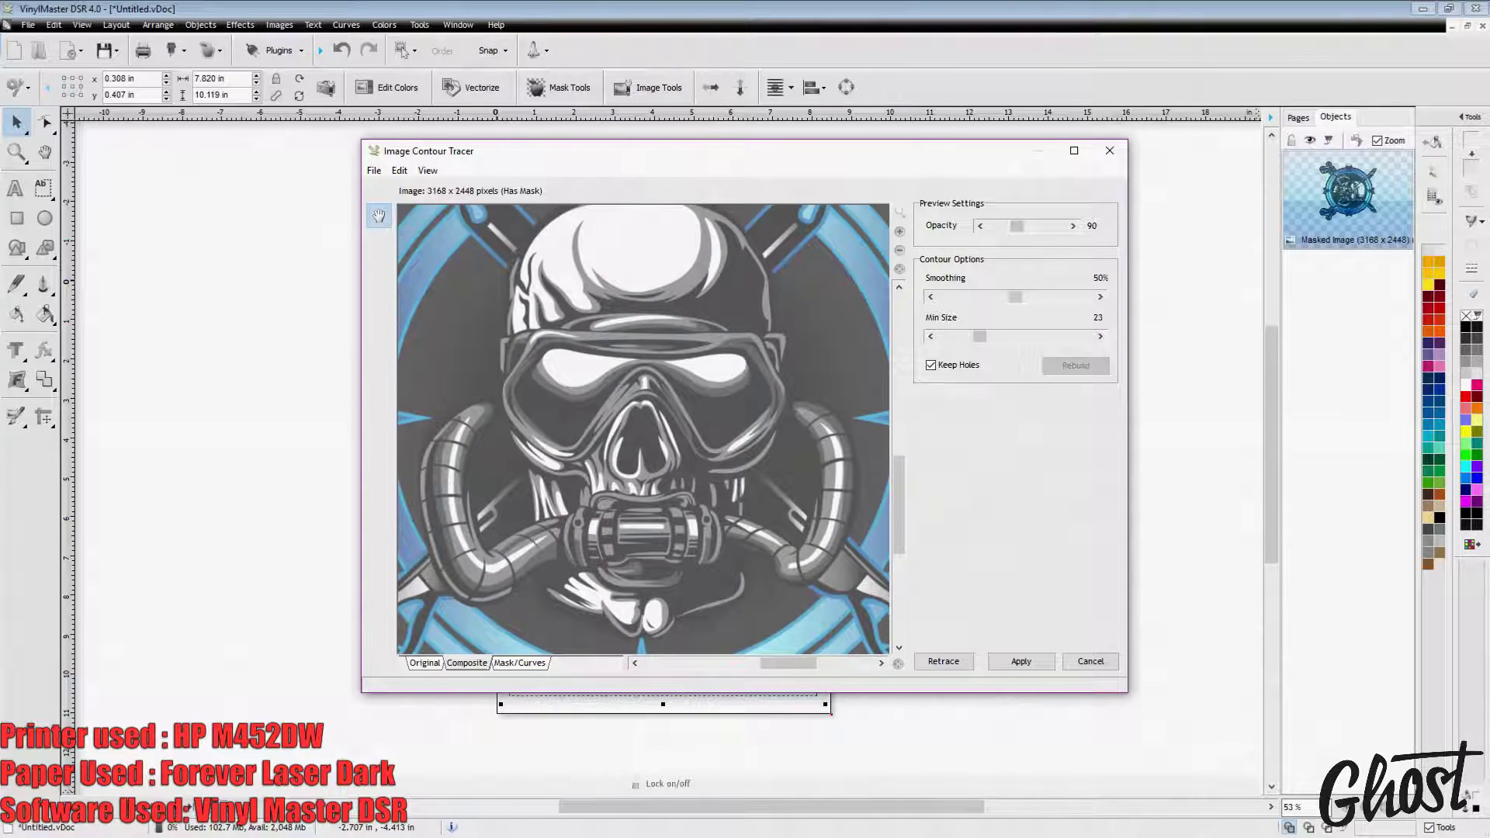
{"action": "left_click_drag", "start_coordinate": [614, 333], "coordinate": [735, 555]}
{"action": "scroll", "coordinate": [621, 450], "scroll_direction": "up", "scroll_amount": 4}
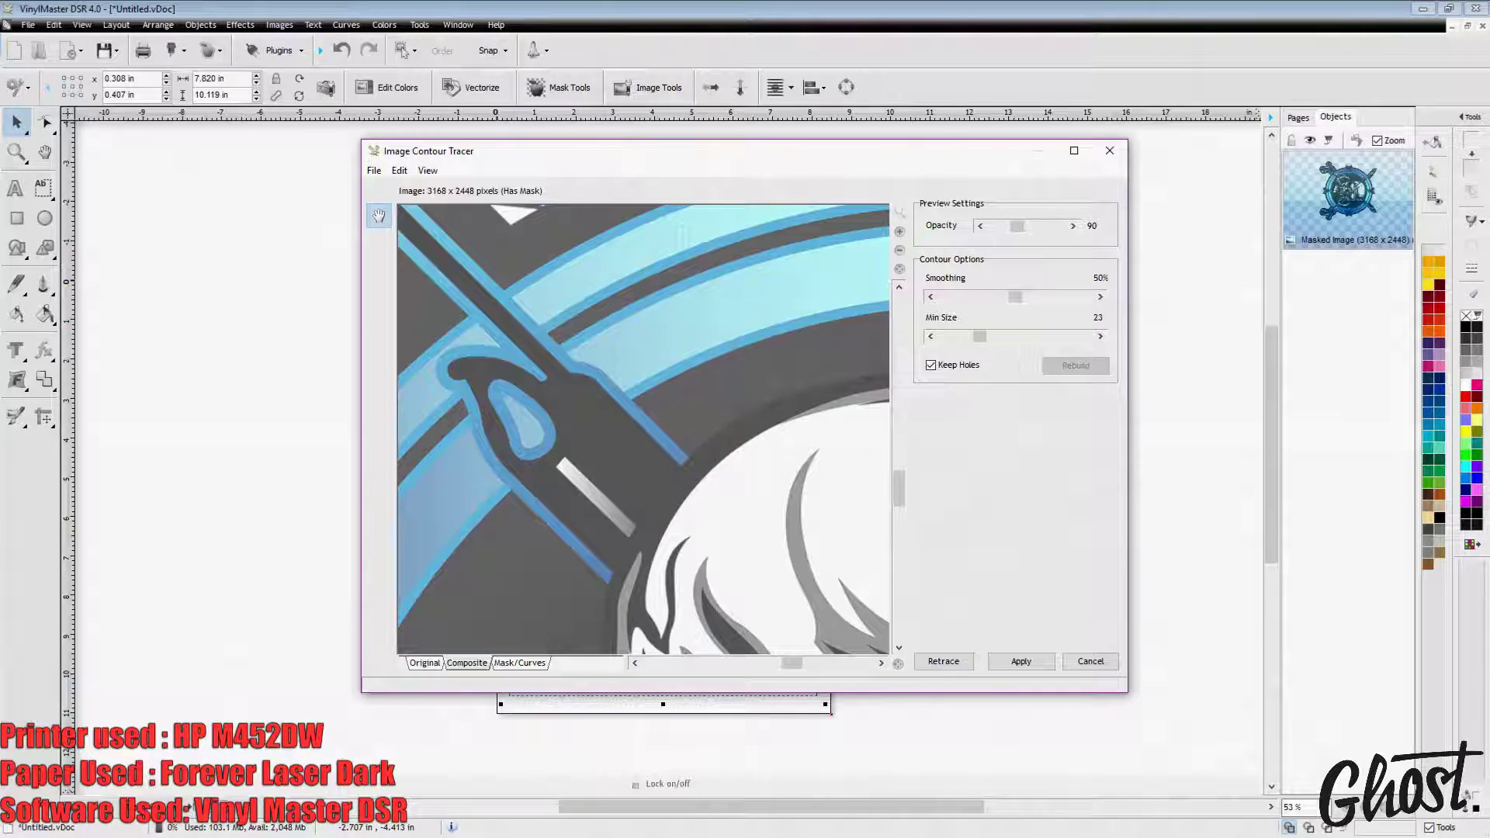
{"action": "scroll", "coordinate": [643, 430], "scroll_direction": "up", "scroll_amount": 1}
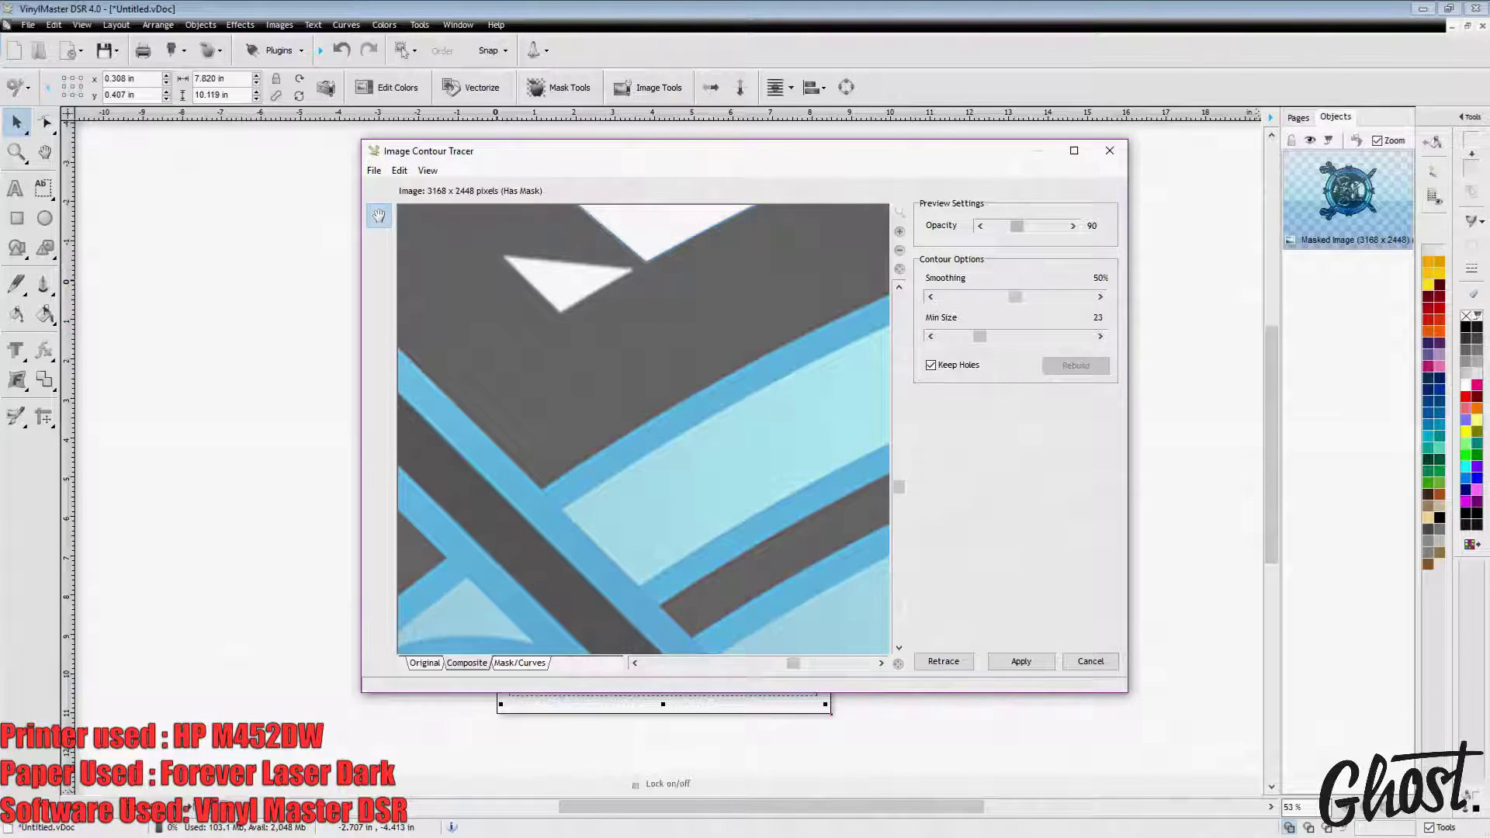
{"action": "scroll", "coordinate": [644, 430], "scroll_direction": "down", "scroll_amount": 3}
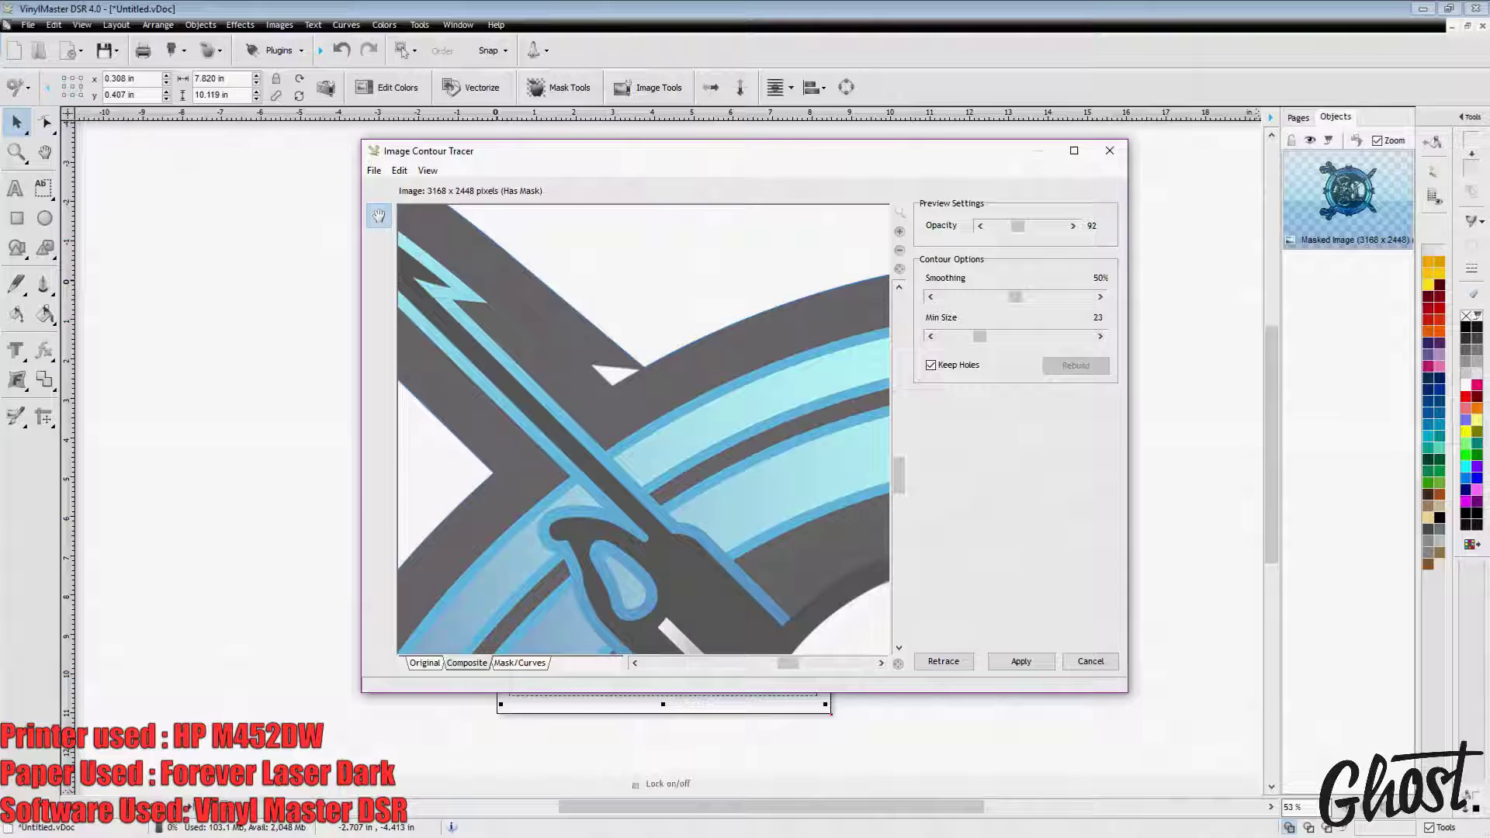
Step: Retrace the skull image with the tolerance at 200 and the minimum size at 0
{"action": "left_click", "coordinate": [943, 661]}
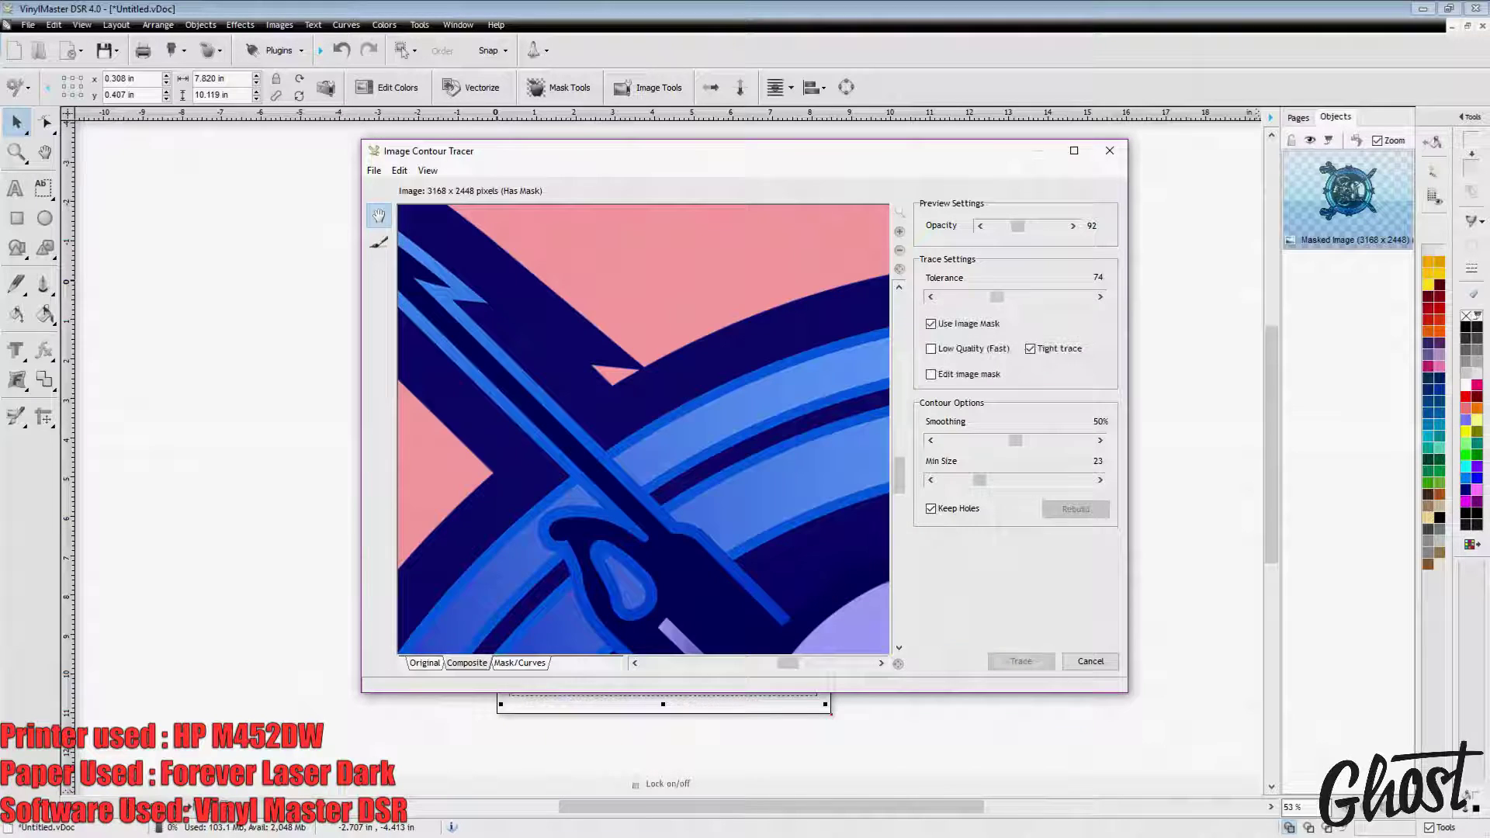
{"action": "left_click_drag", "start_coordinate": [998, 297], "coordinate": [1090, 297]}
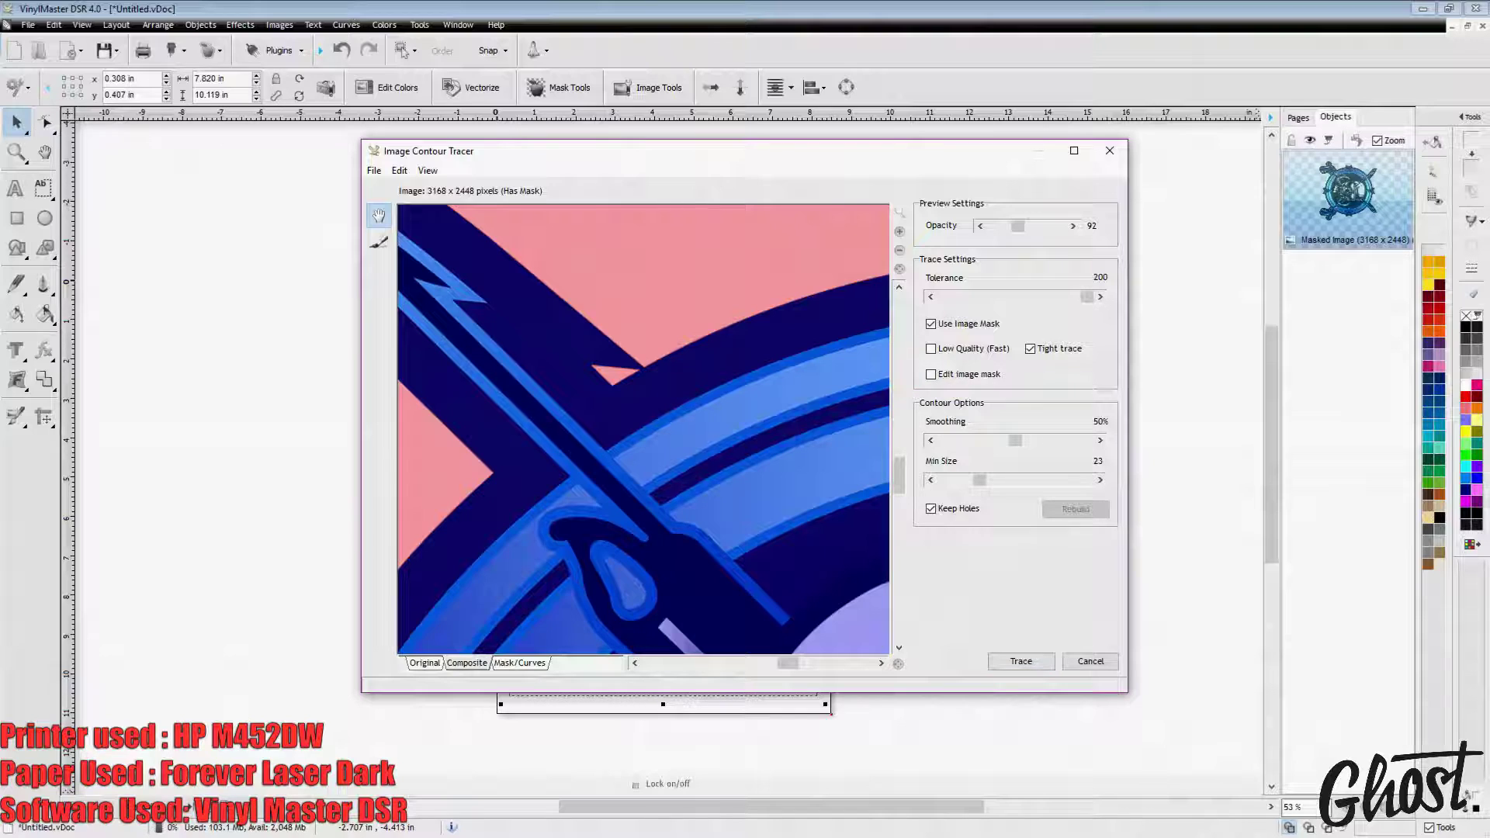
{"action": "left_click_drag", "start_coordinate": [980, 479], "coordinate": [943, 480]}
{"action": "left_click", "coordinate": [1021, 662]}
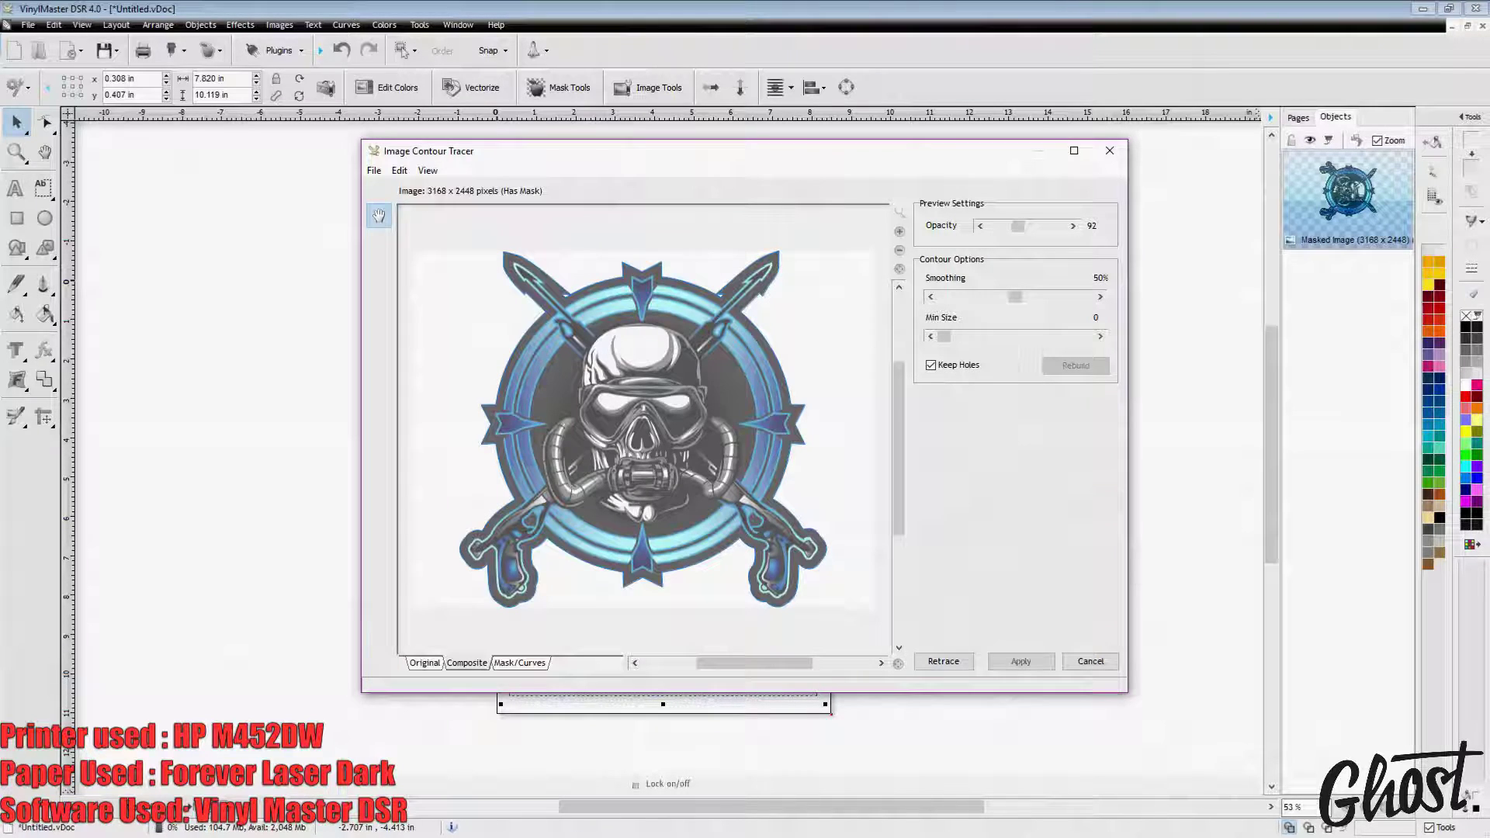
Step: Check the traced contour around the upper spear and apply the trace to the cut contour
{"action": "scroll", "coordinate": [643, 429], "scroll_direction": "up", "scroll_amount": 1}
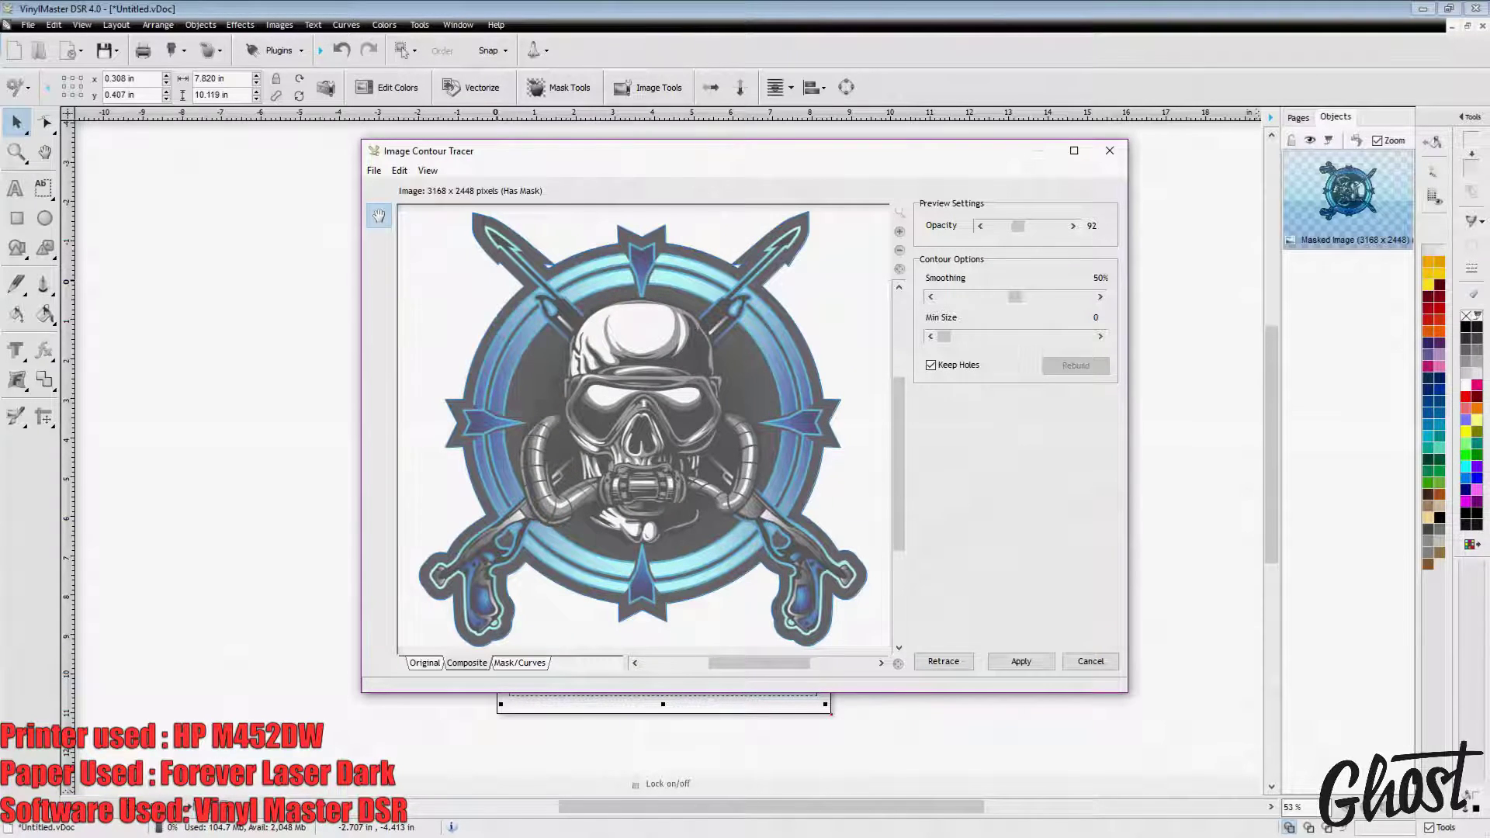
{"action": "left_click_drag", "start_coordinate": [643, 430], "coordinate": [674, 516]}
{"action": "scroll", "coordinate": [643, 430], "scroll_direction": "up", "scroll_amount": 4}
{"action": "left_click_drag", "start_coordinate": [643, 430], "coordinate": [708, 583]}
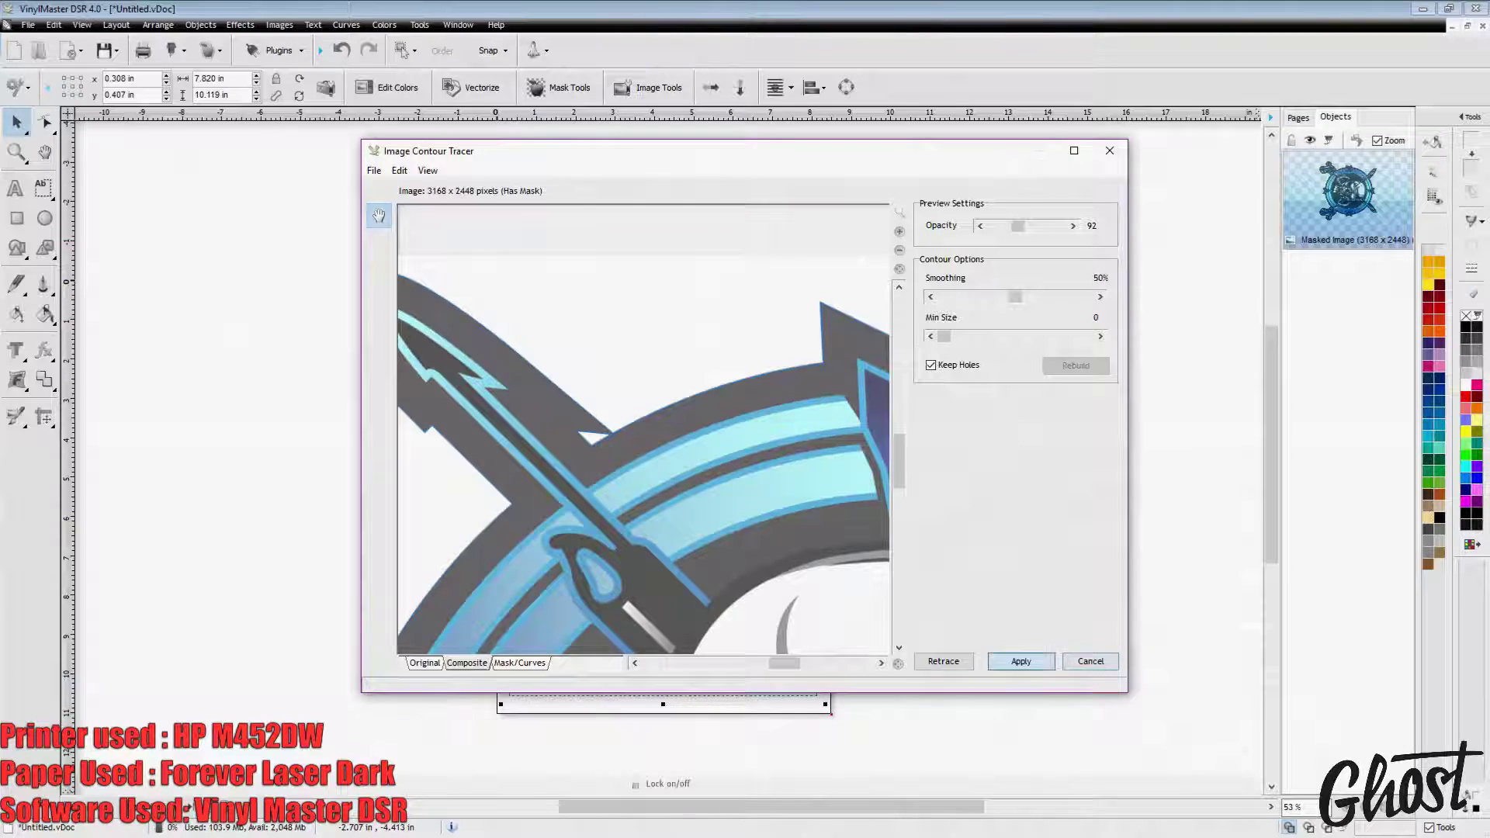
{"action": "left_click", "coordinate": [1021, 662]}
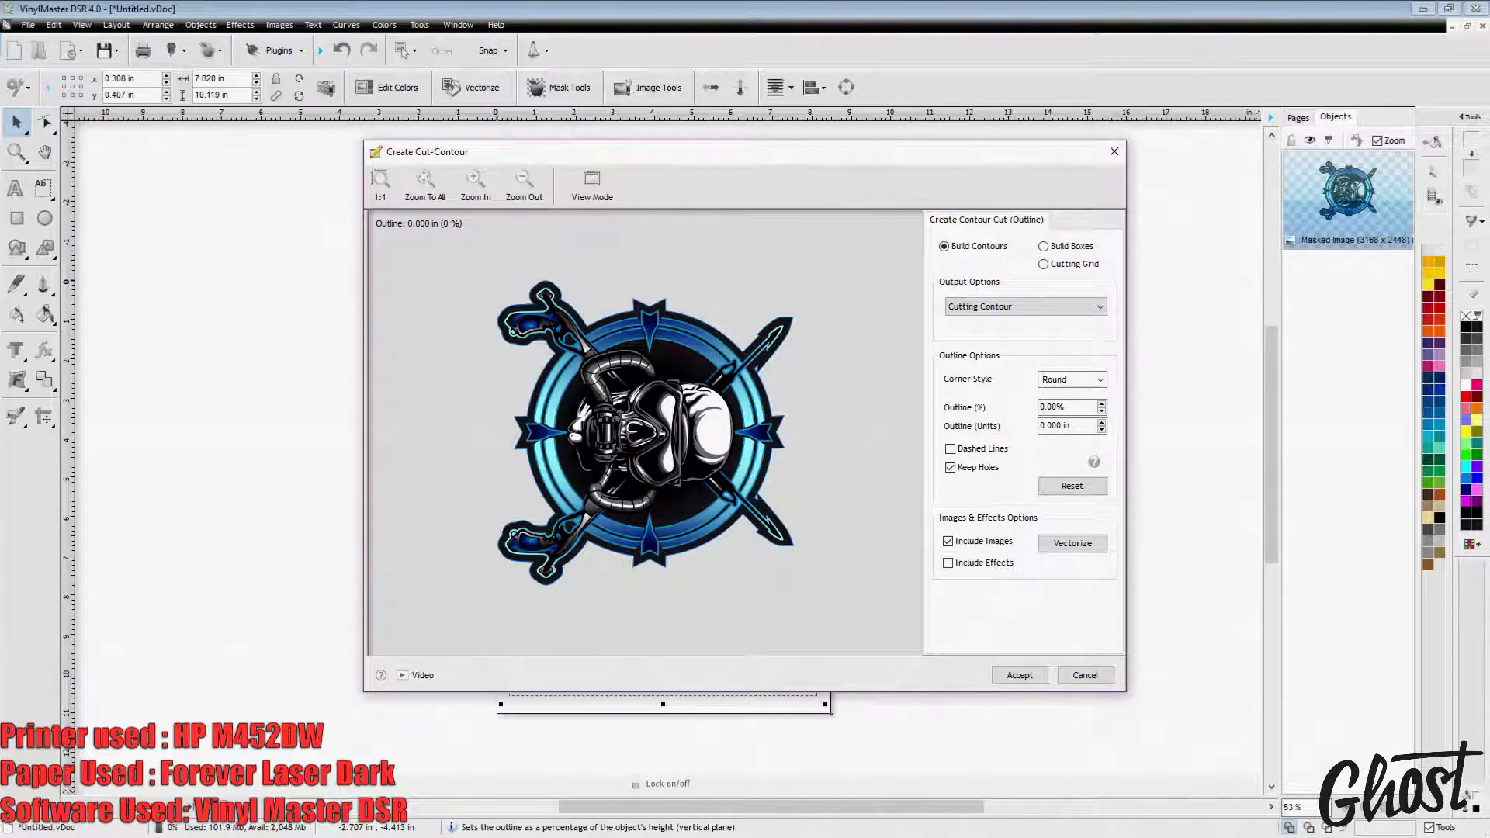
Step: Try the Smooth and Sharp corner styles for the cut contour outline
{"action": "left_click", "coordinate": [1100, 379]}
{"action": "left_click", "coordinate": [1056, 407]}
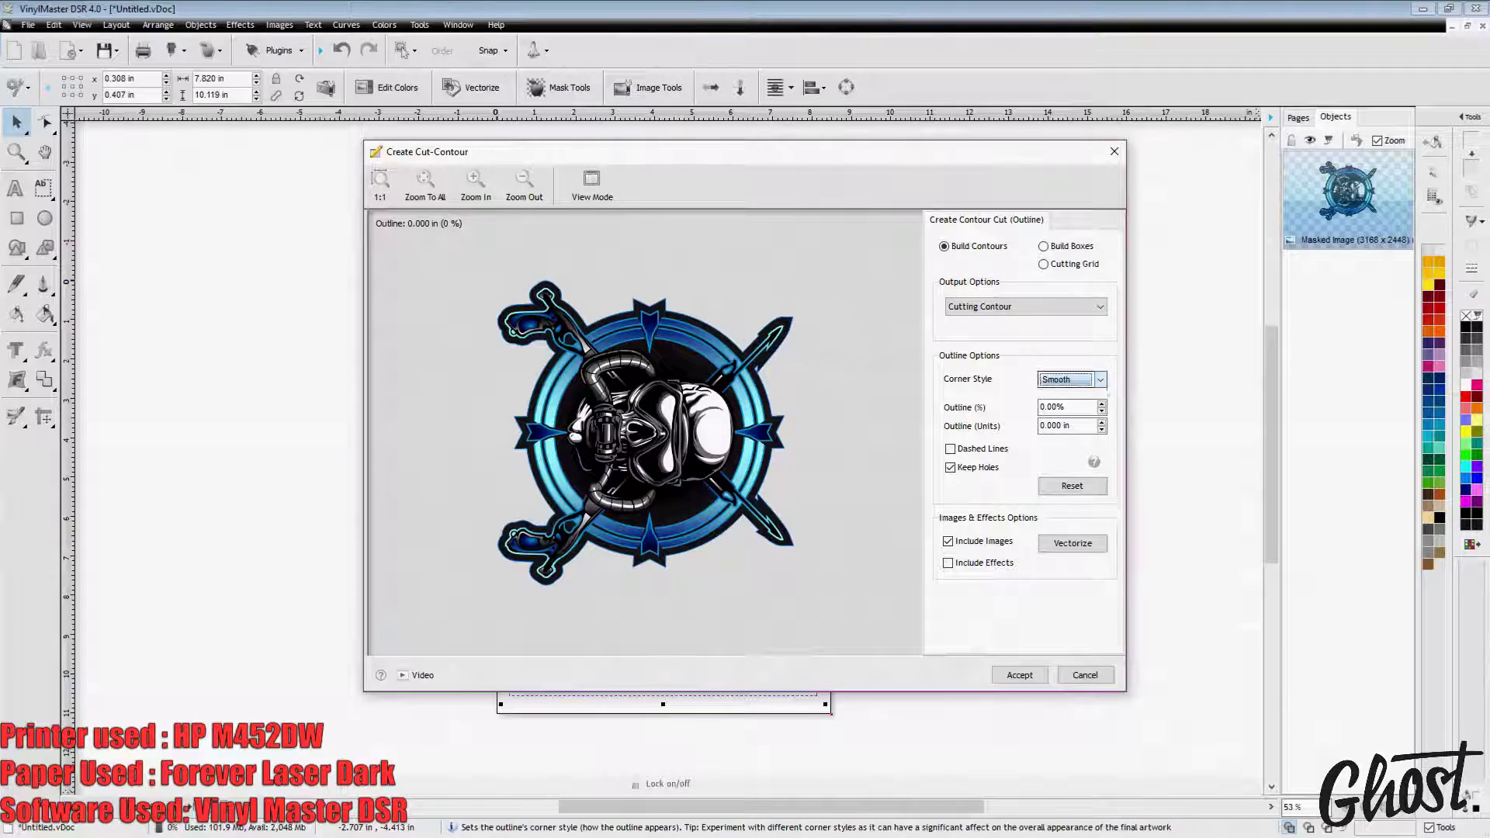
{"action": "left_click", "coordinate": [1099, 379]}
{"action": "left_click", "coordinate": [1056, 420]}
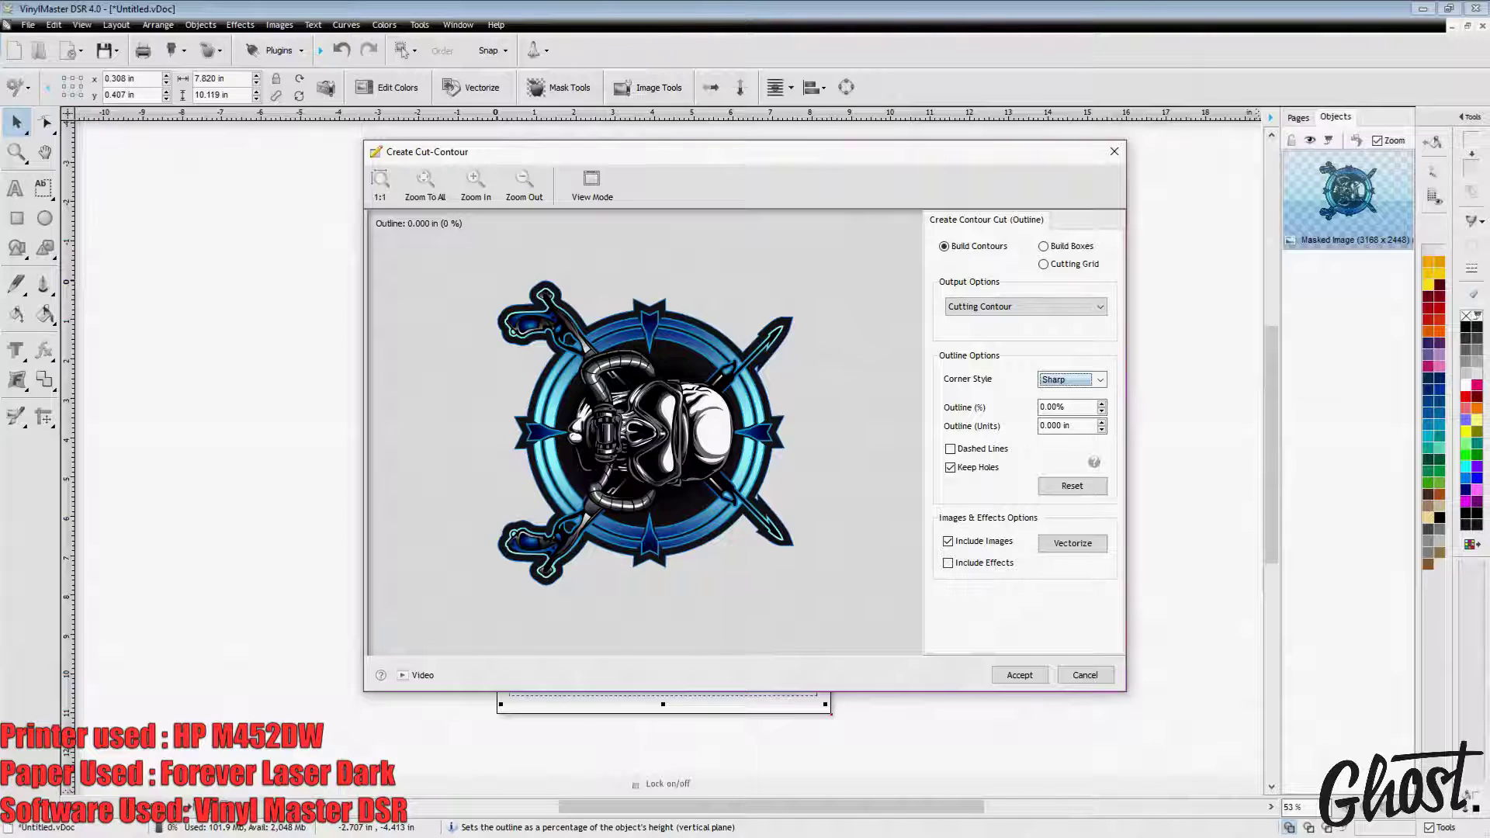
Step: Set the contour outline to -0.70% and check the inset cut line around the ring's arrow tip
{"action": "left_click", "coordinate": [1101, 411]}
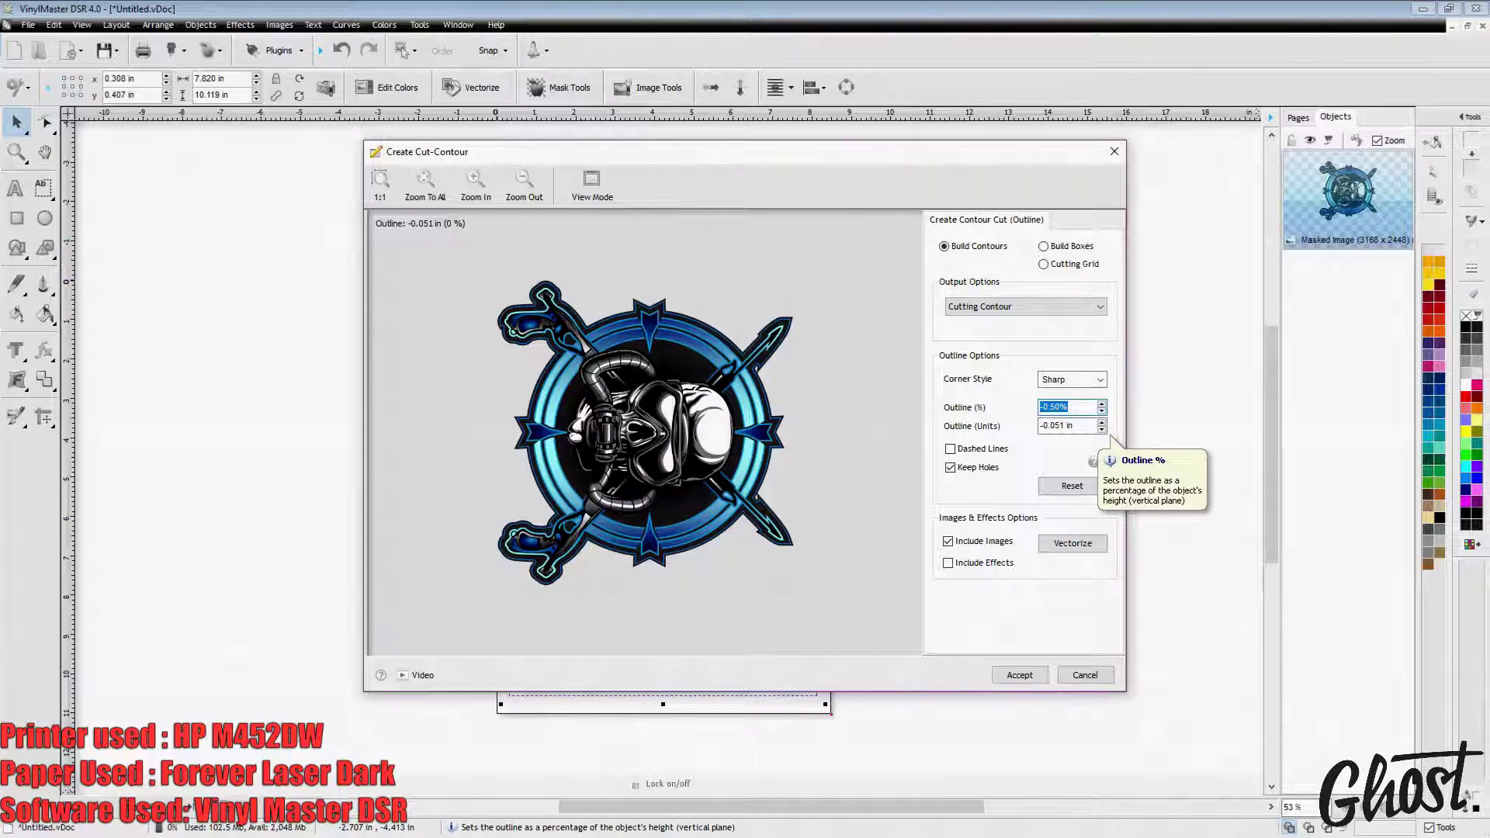
{"action": "scroll", "coordinate": [699, 450], "scroll_direction": "up", "scroll_amount": 1}
{"action": "left_click_drag", "start_coordinate": [699, 450], "coordinate": [499, 409]}
{"action": "scroll", "coordinate": [698, 434], "scroll_direction": "up", "scroll_amount": 1}
{"action": "left_click_drag", "start_coordinate": [776, 434], "coordinate": [534, 400]}
{"action": "scroll", "coordinate": [534, 400], "scroll_direction": "up", "scroll_amount": 3}
{"action": "left_click_drag", "start_coordinate": [808, 458], "coordinate": [646, 384]}
{"action": "scroll", "coordinate": [646, 383], "scroll_direction": "up", "scroll_amount": 2}
{"action": "left_click_drag", "start_coordinate": [884, 514], "coordinate": [655, 410]}
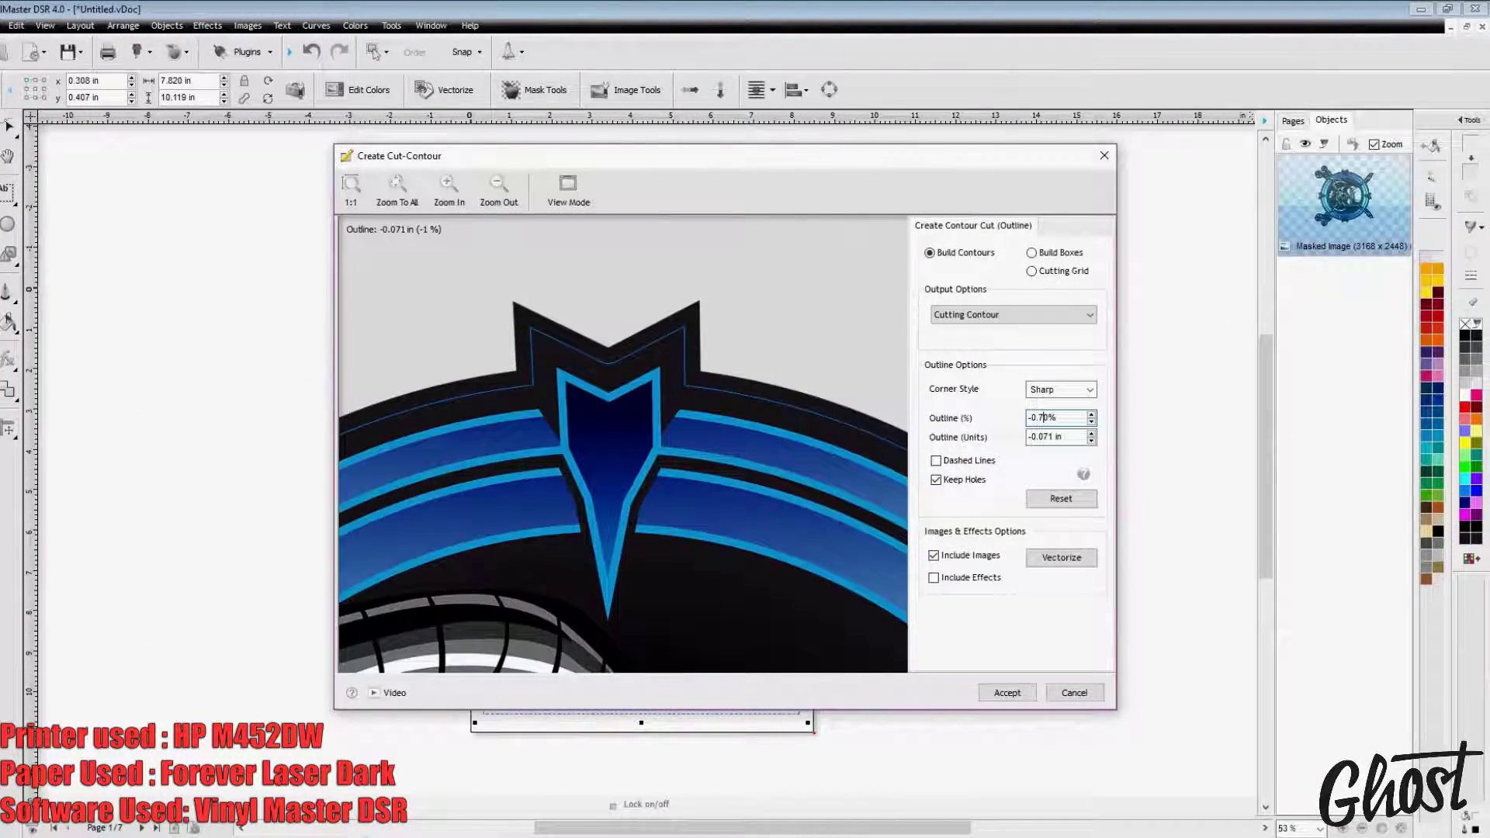
Step: Examine the inset cut line around the speargun handle and try the Smooth corner style
{"action": "left_click_drag", "start_coordinate": [505, 536], "coordinate": [718, 322]}
{"action": "left_click_drag", "start_coordinate": [504, 435], "coordinate": [737, 427]}
{"action": "left_click_drag", "start_coordinate": [589, 349], "coordinate": [606, 392]}
{"action": "scroll", "coordinate": [606, 392], "scroll_direction": "down", "scroll_amount": 1}
{"action": "left_click_drag", "start_coordinate": [497, 349], "coordinate": [811, 554]}
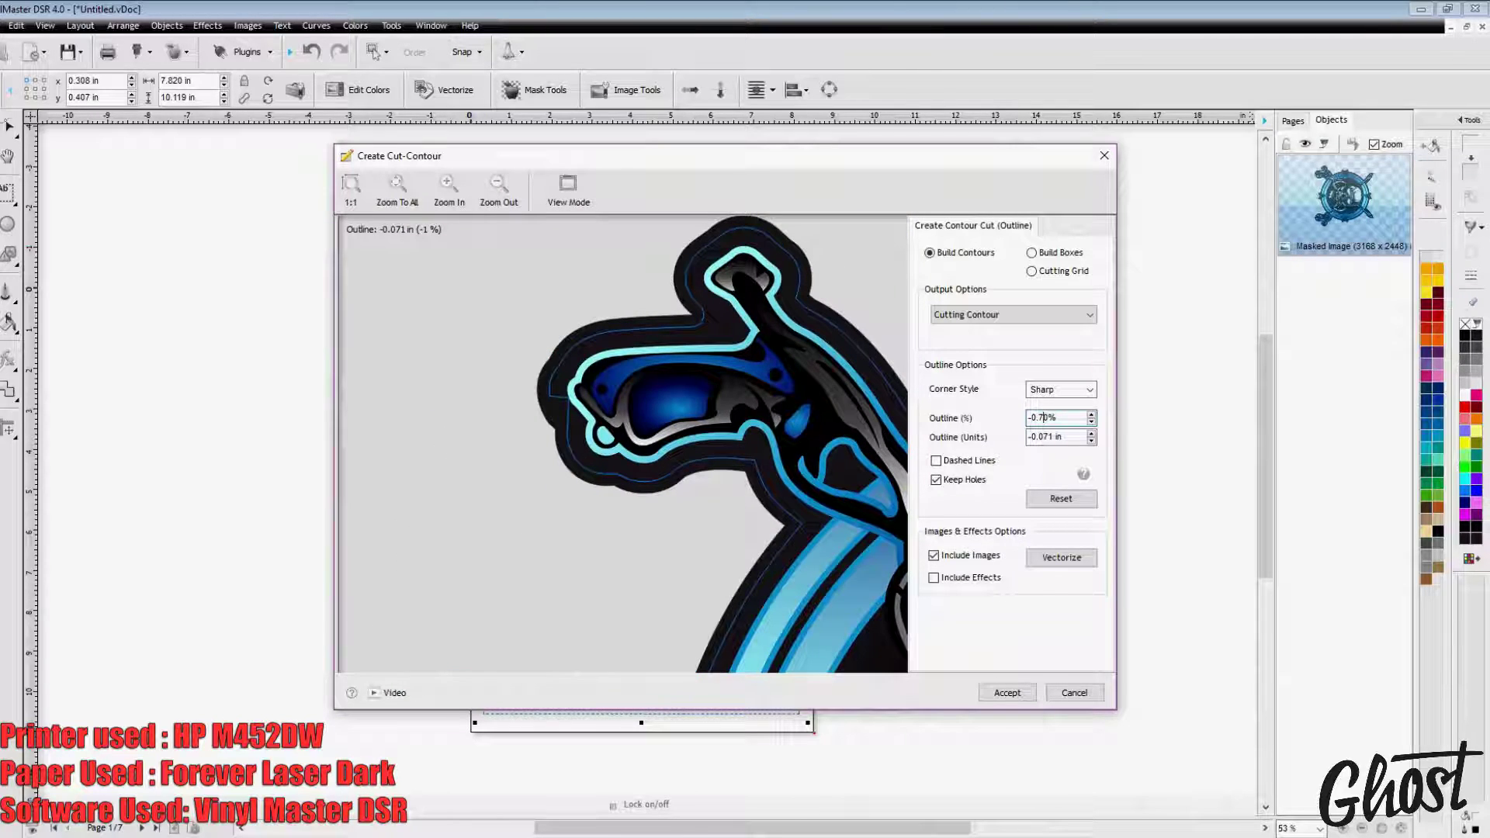
{"action": "scroll", "coordinate": [623, 444], "scroll_direction": "up", "scroll_amount": 1}
{"action": "left_click", "coordinate": [1088, 390]}
{"action": "left_click", "coordinate": [1057, 419]}
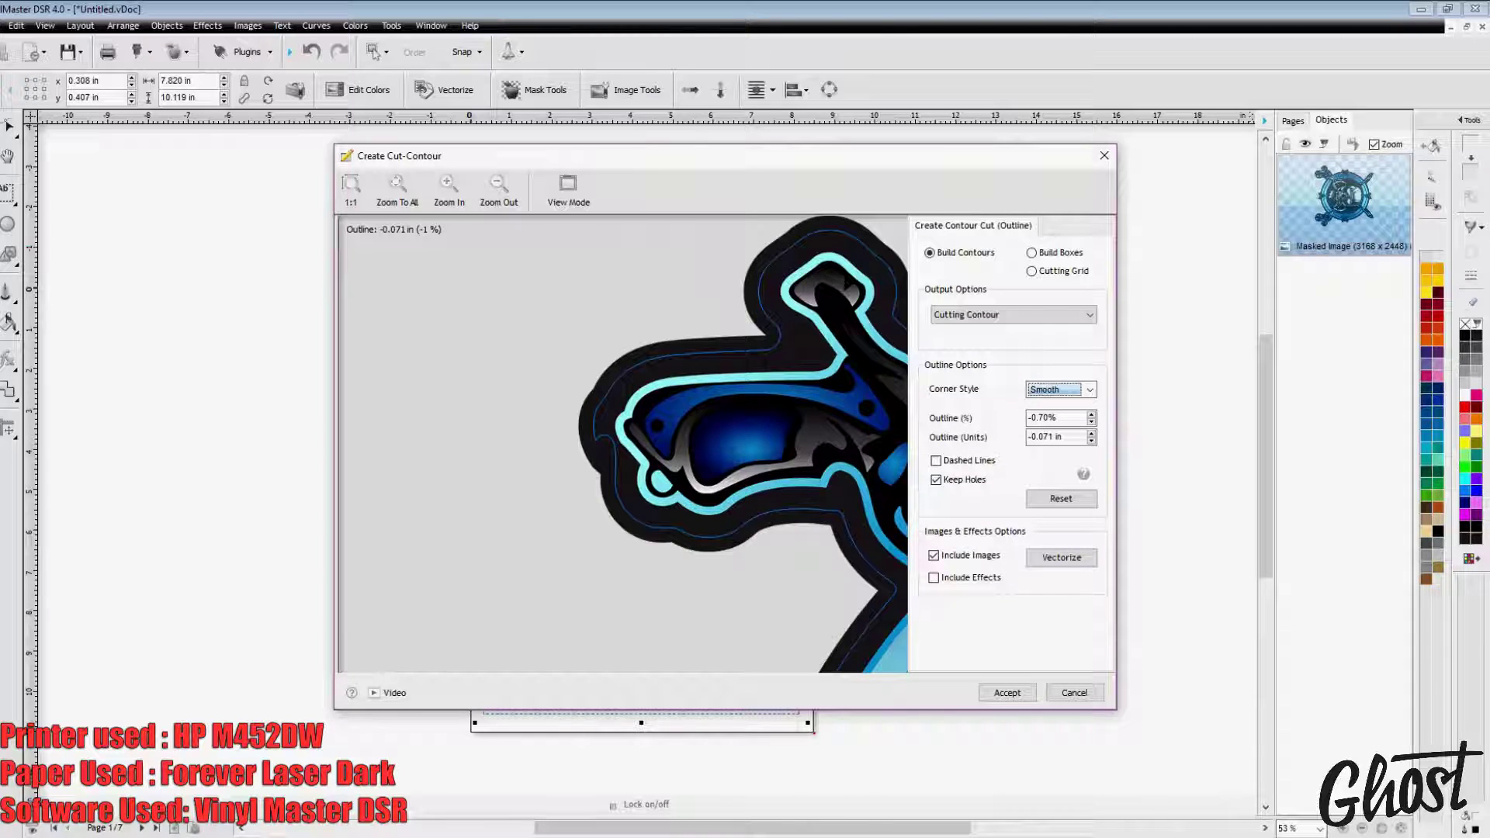
Step: Set the contour's corner style to Round and check the cut line around the emblem
{"action": "left_click", "coordinate": [1089, 390]}
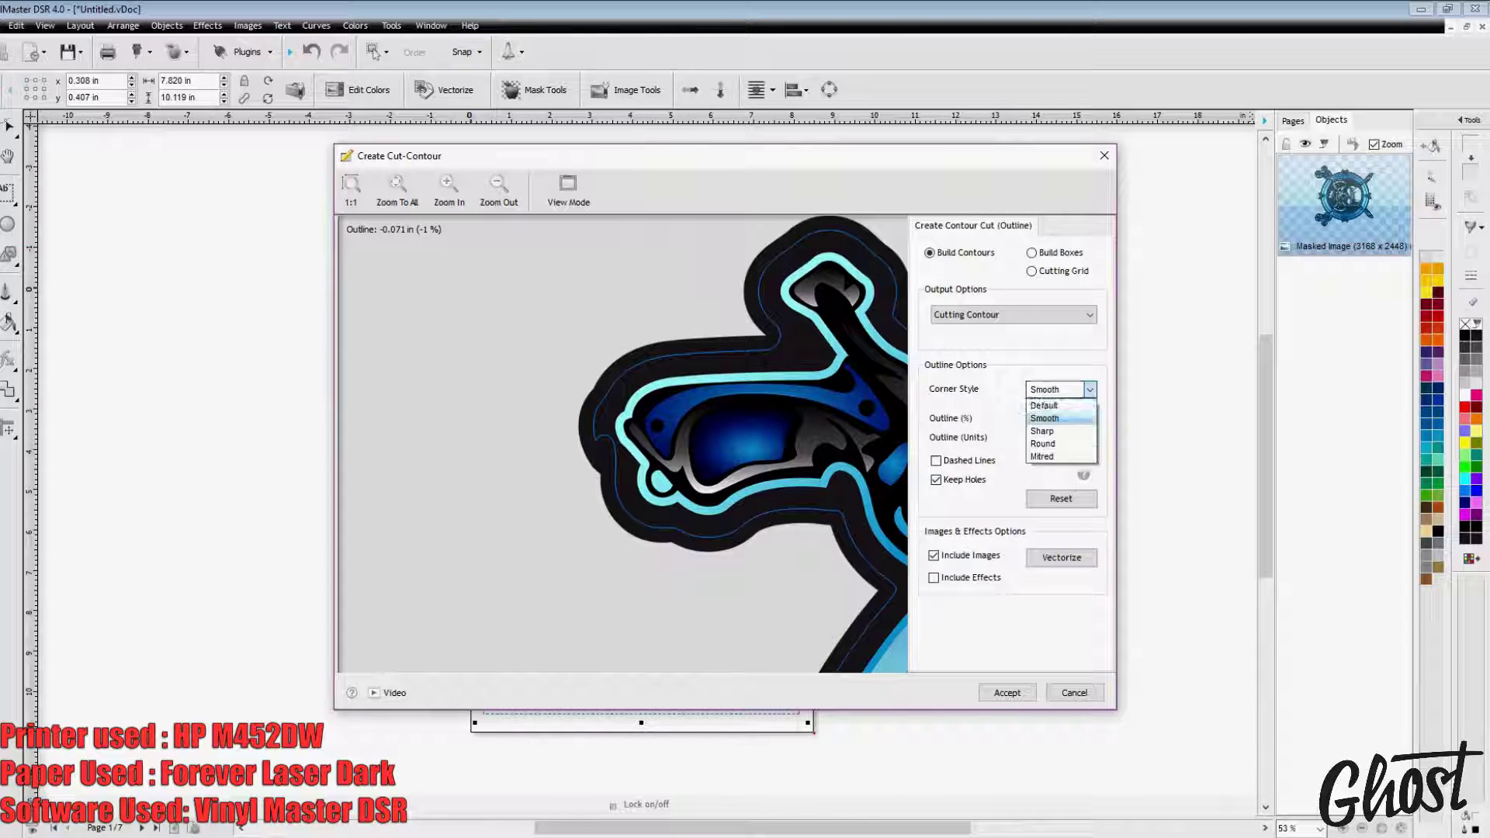
{"action": "left_click", "coordinate": [1043, 444]}
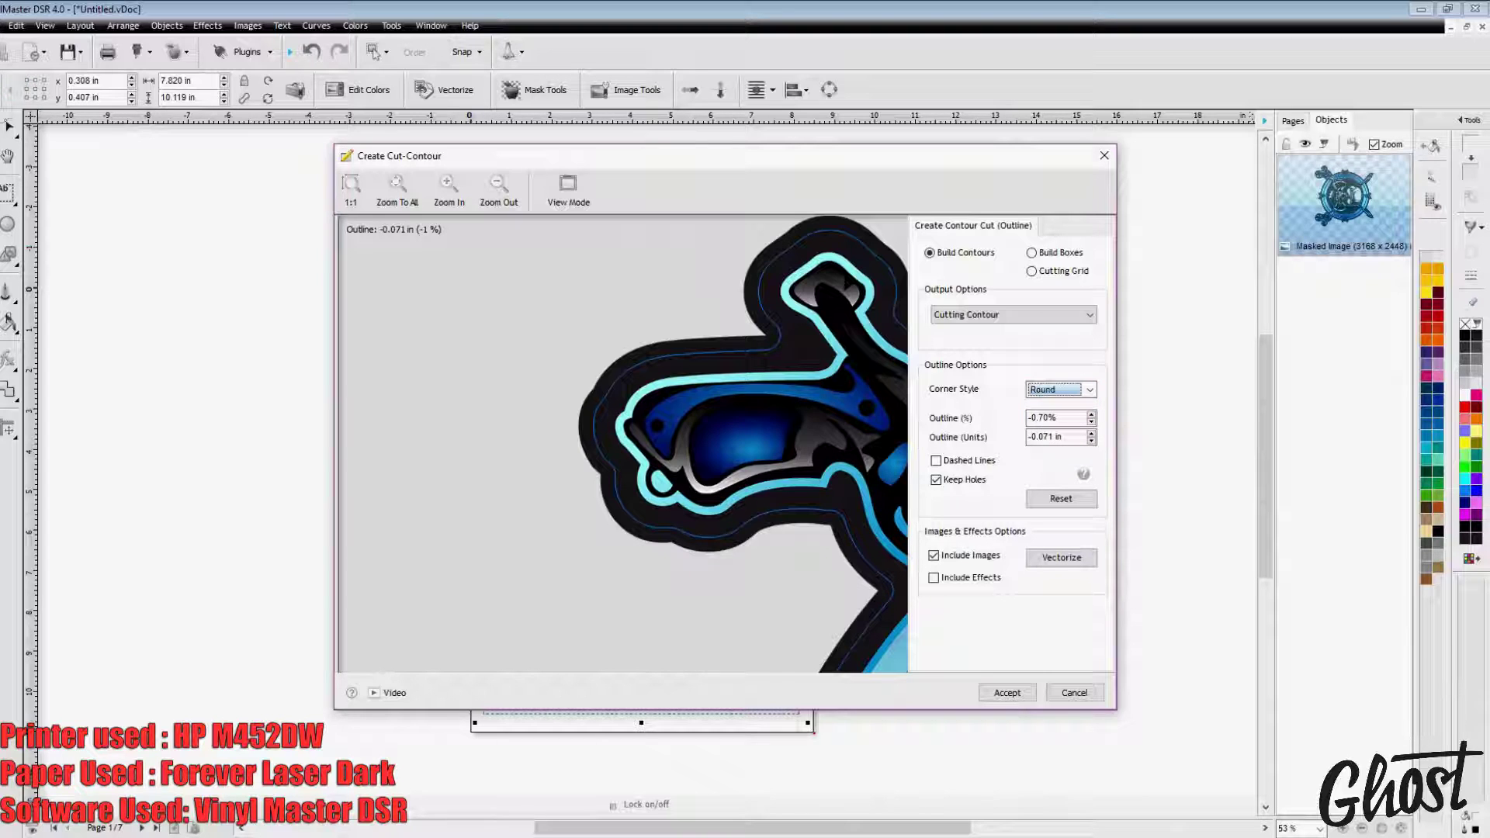
{"action": "left_click_drag", "start_coordinate": [779, 490], "coordinate": [403, 265]}
{"action": "scroll", "coordinate": [402, 265], "scroll_direction": "down", "scroll_amount": 3}
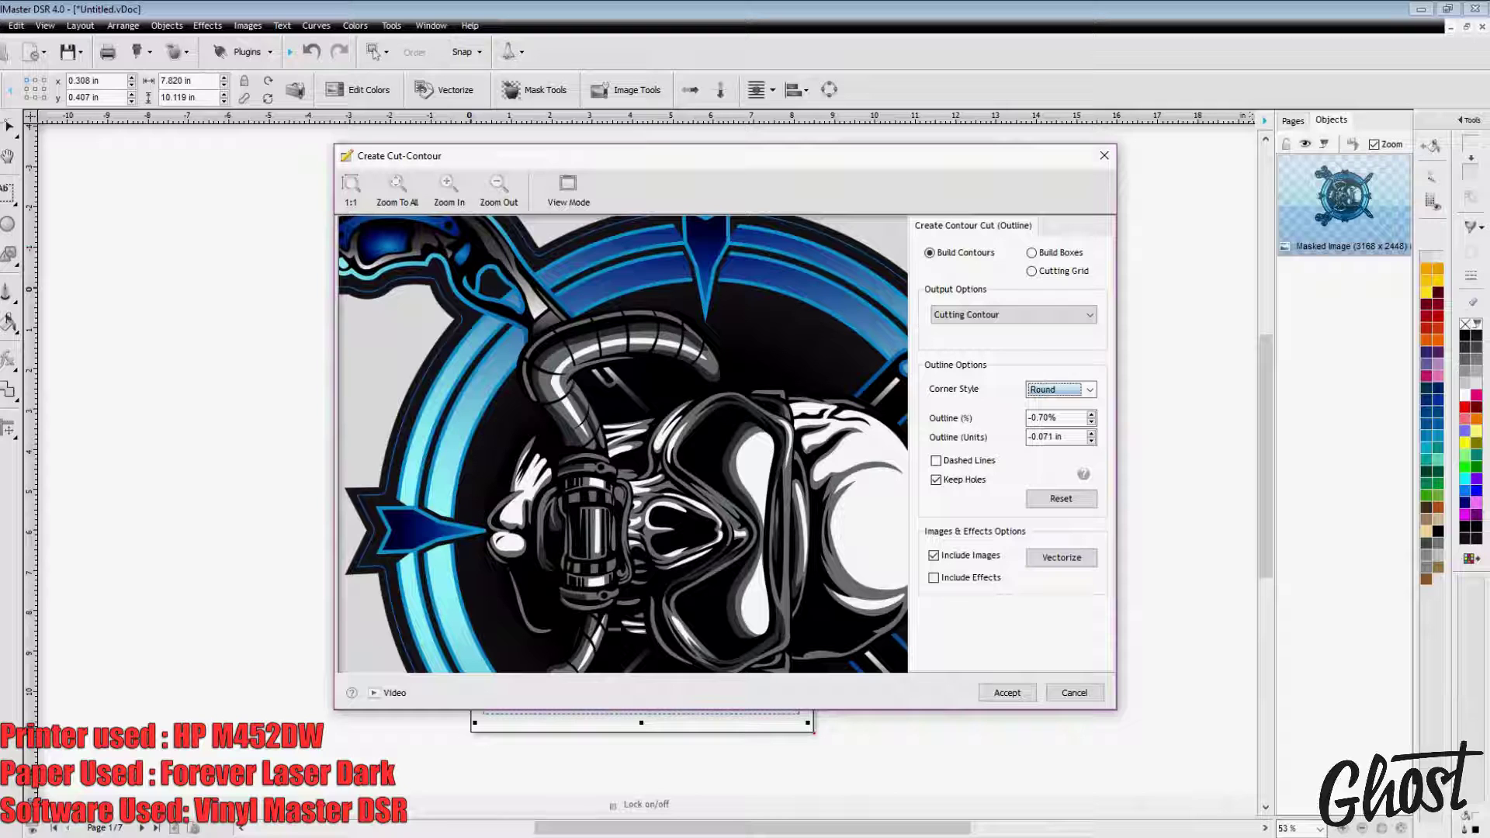
Step: Generate the cut contour around the emblem with the current outline settings and copy the contour curve
{"action": "scroll", "coordinate": [403, 265], "scroll_direction": "down", "scroll_amount": 1}
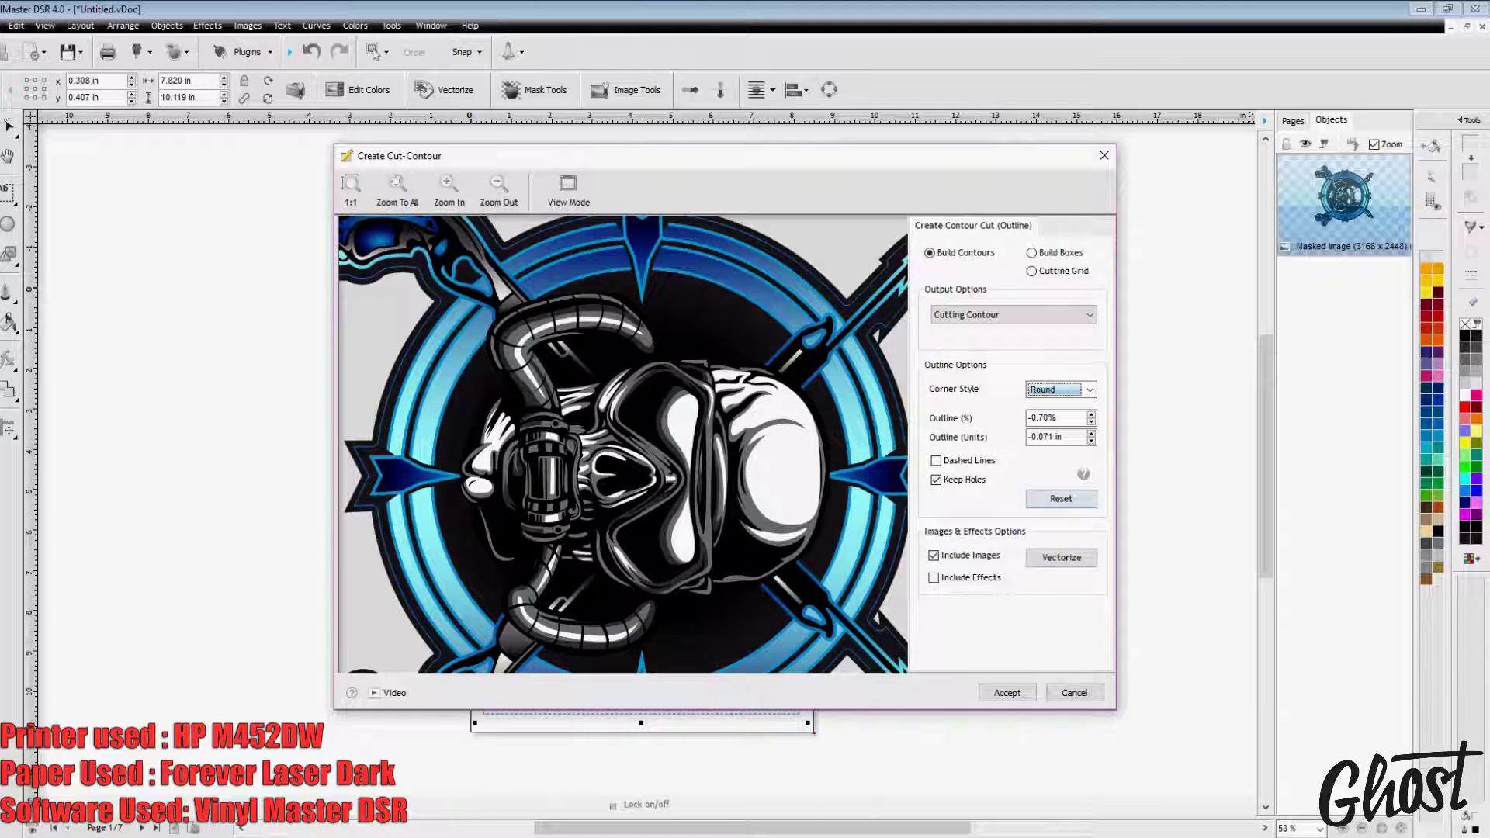
{"action": "left_click", "coordinate": [1008, 693]}
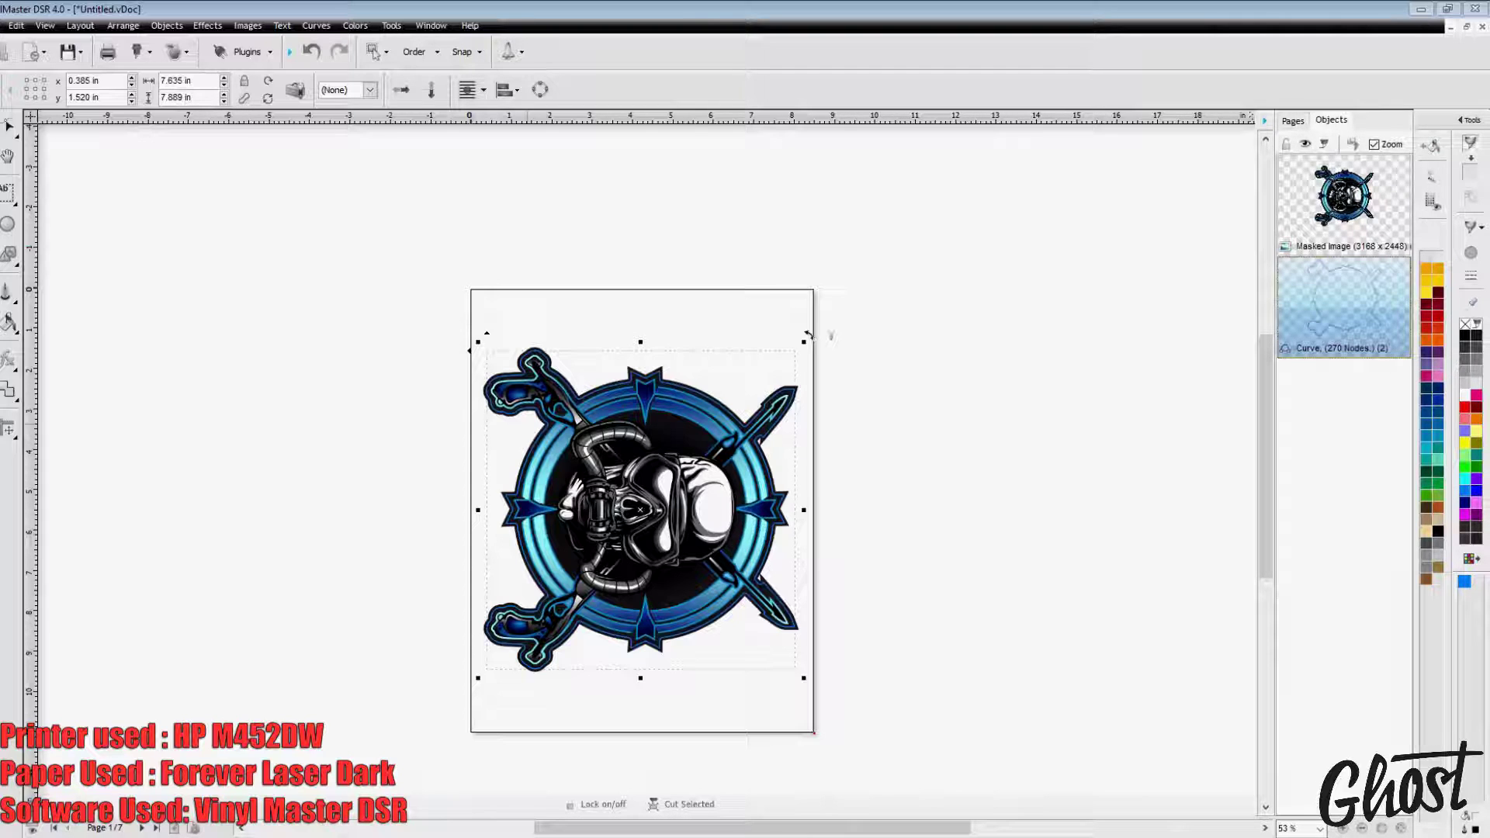
{"action": "left_click", "coordinate": [15, 26]}
{"action": "left_click", "coordinate": [42, 107]}
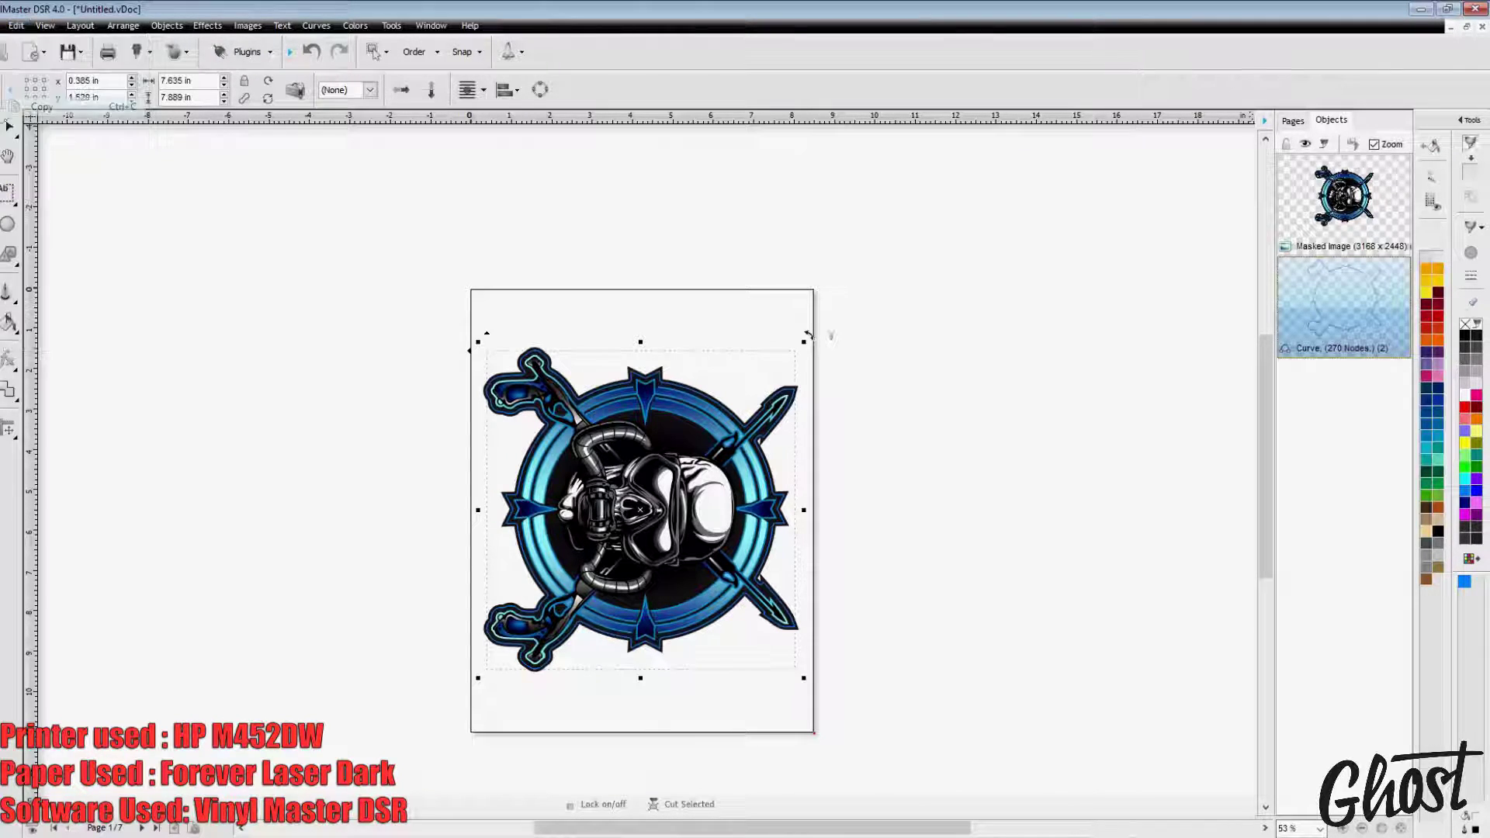
Step: Paste the copied contour curve onto the blank page 4 and fill it with black
{"action": "left_click", "coordinate": [142, 828]}
{"action": "left_click", "coordinate": [142, 828]}
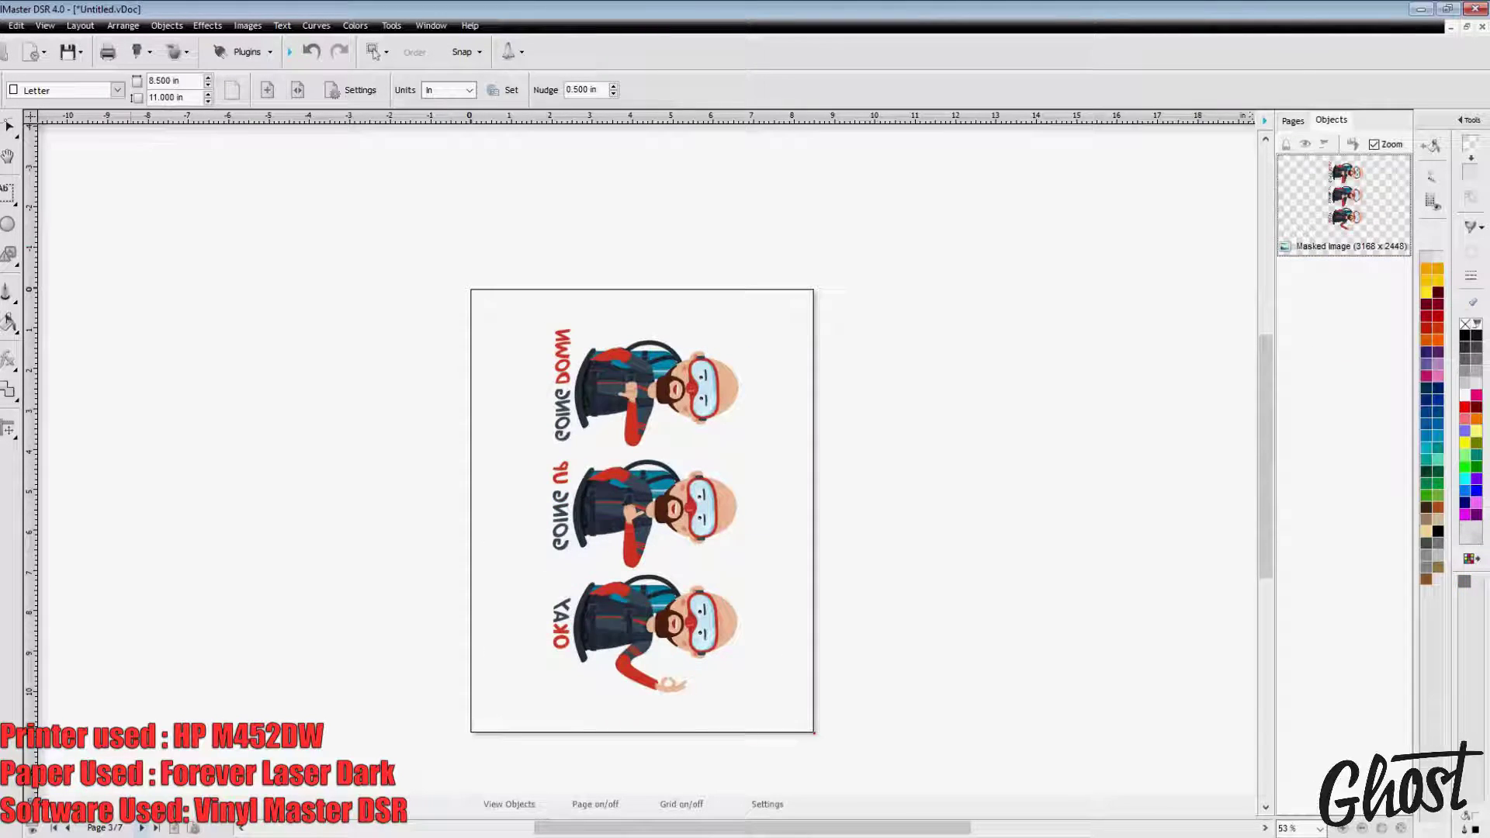
{"action": "left_click", "coordinate": [142, 828]}
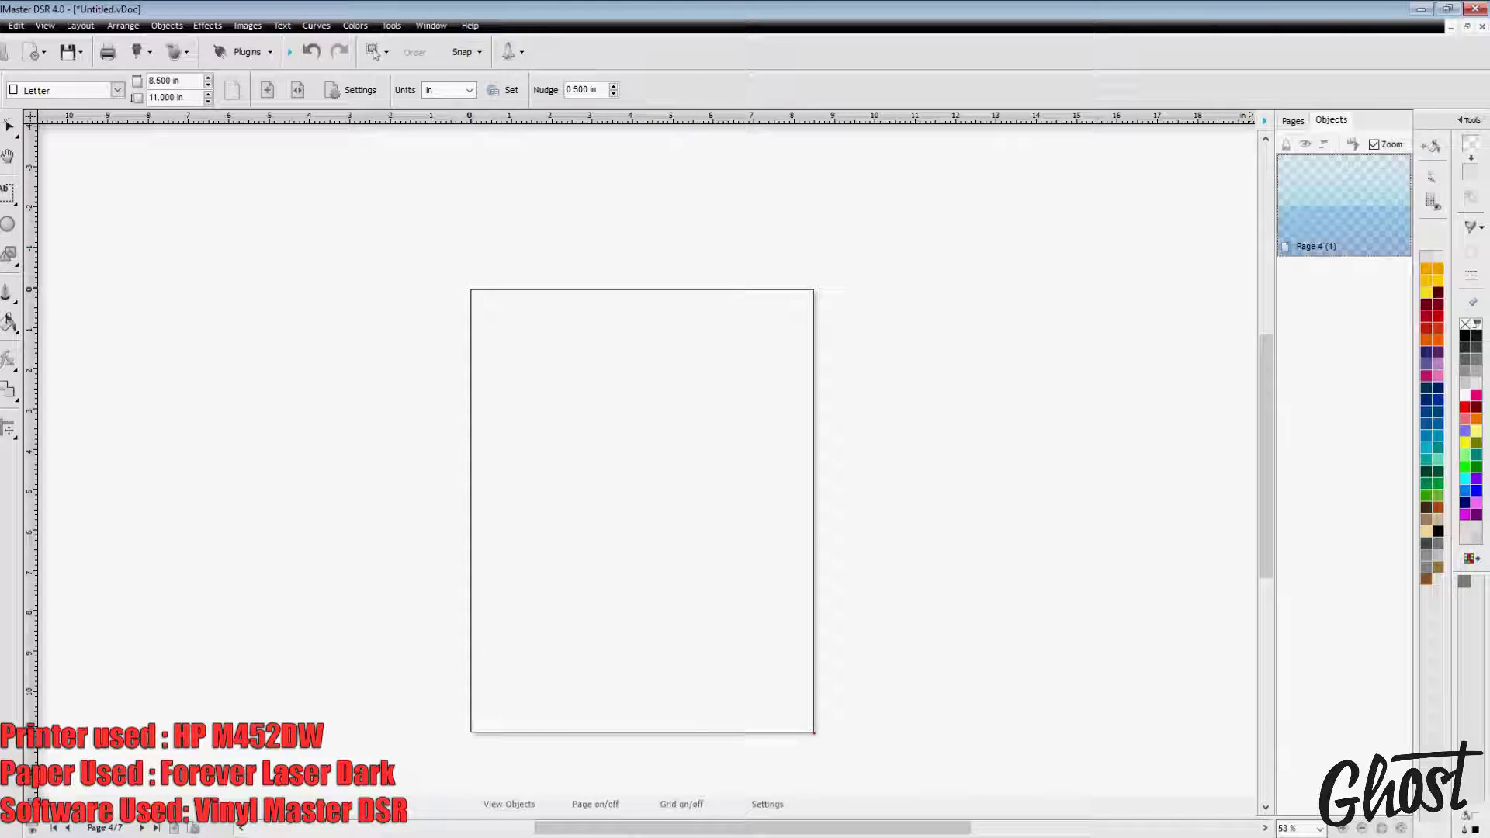
{"action": "key", "text": "alt+e"}
{"action": "key", "text": "p"}
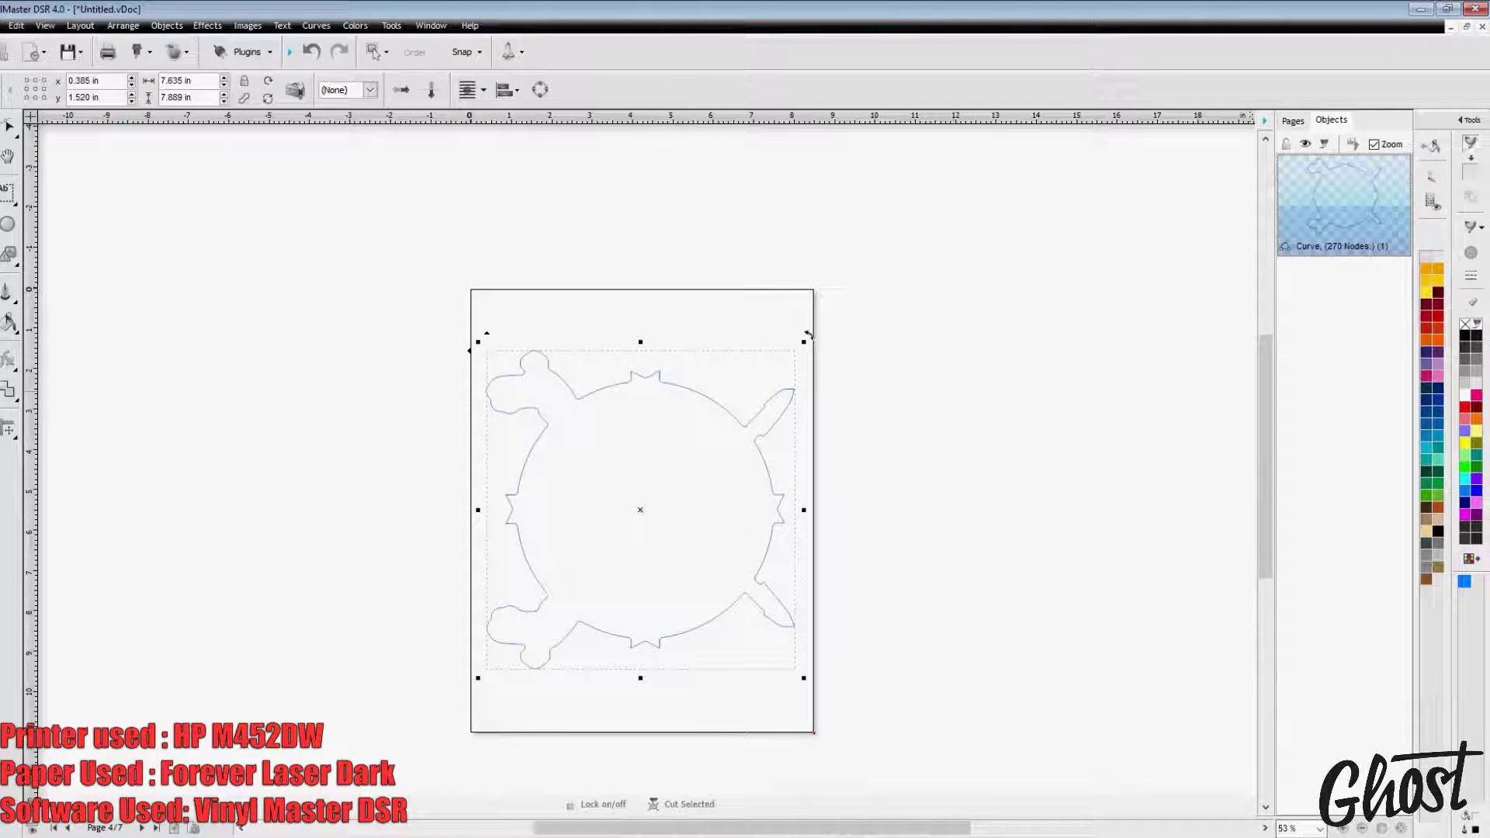
{"action": "left_click", "coordinate": [1464, 336]}
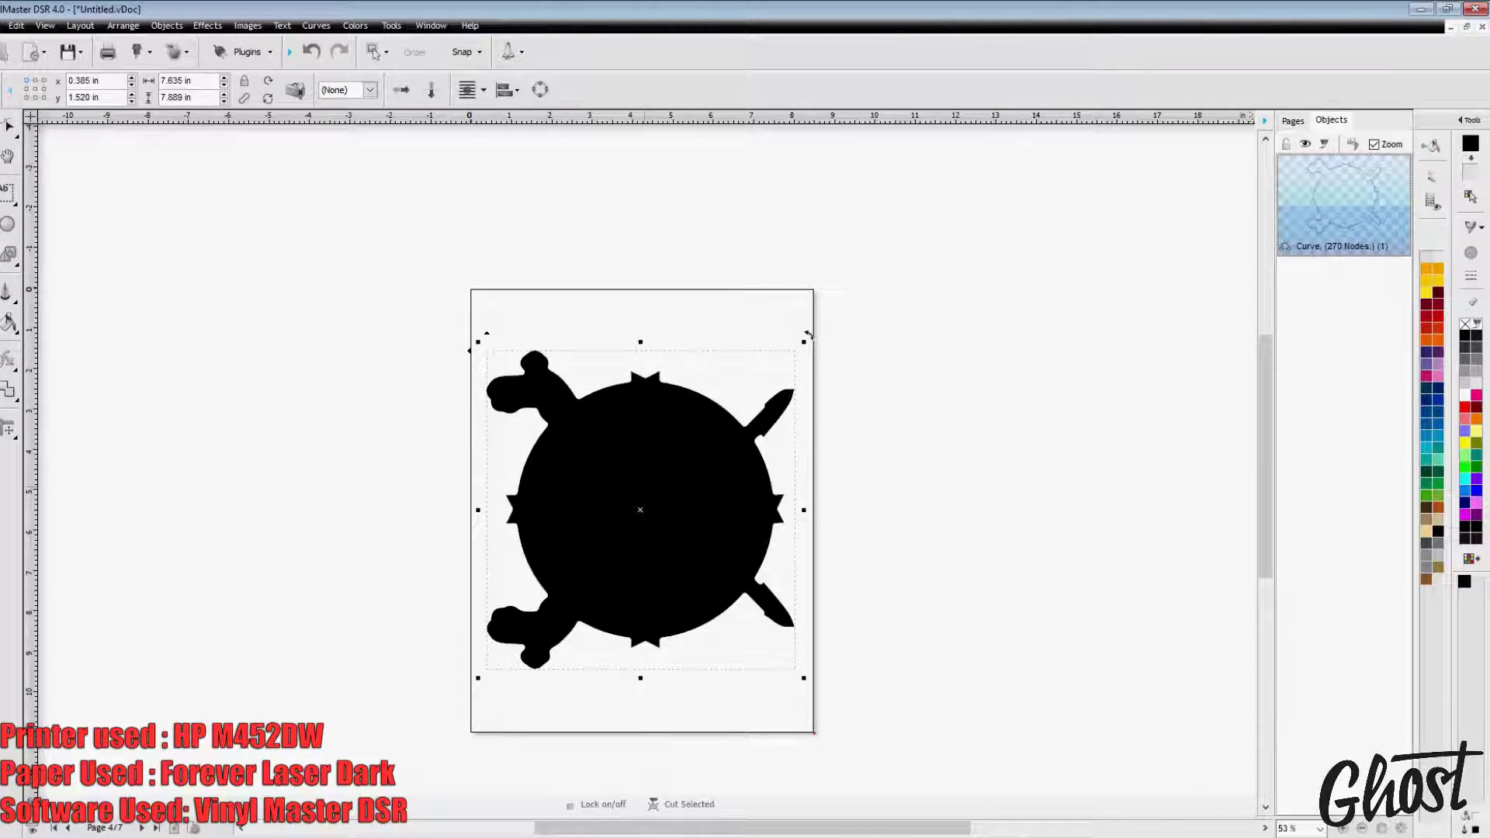